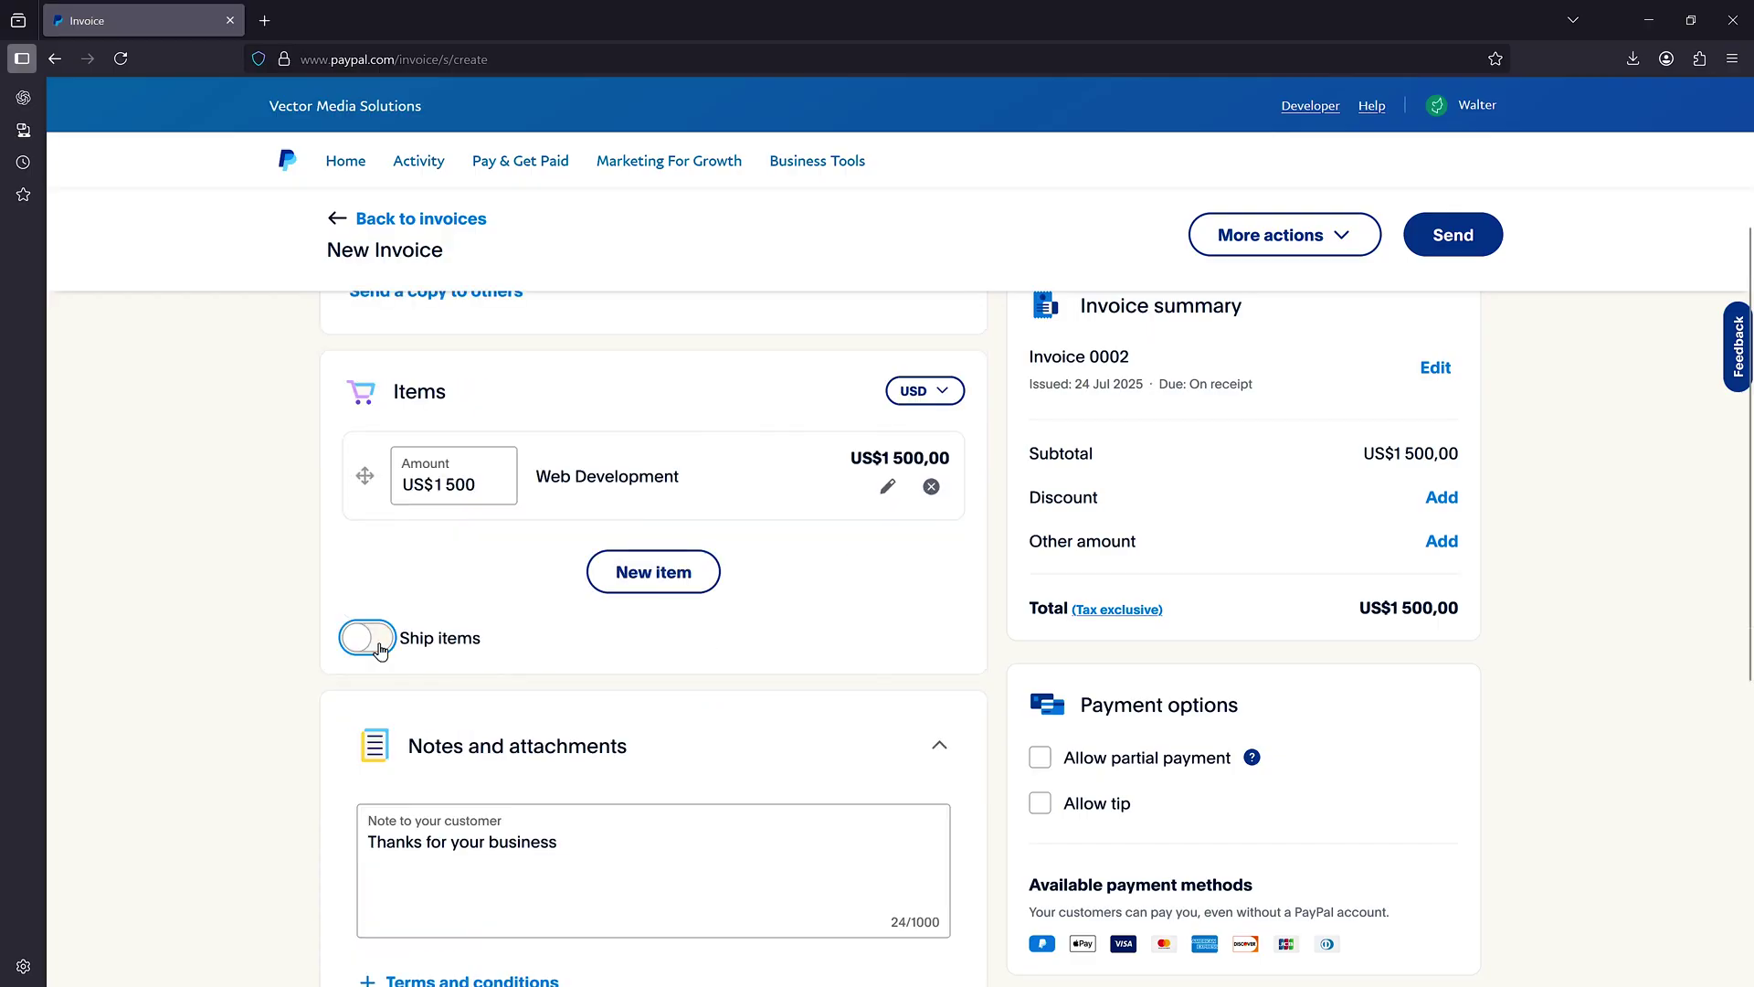
Switch Ship items on and back off, then scroll through the invoice form.
left_click(367, 638)
left_click(361, 637)
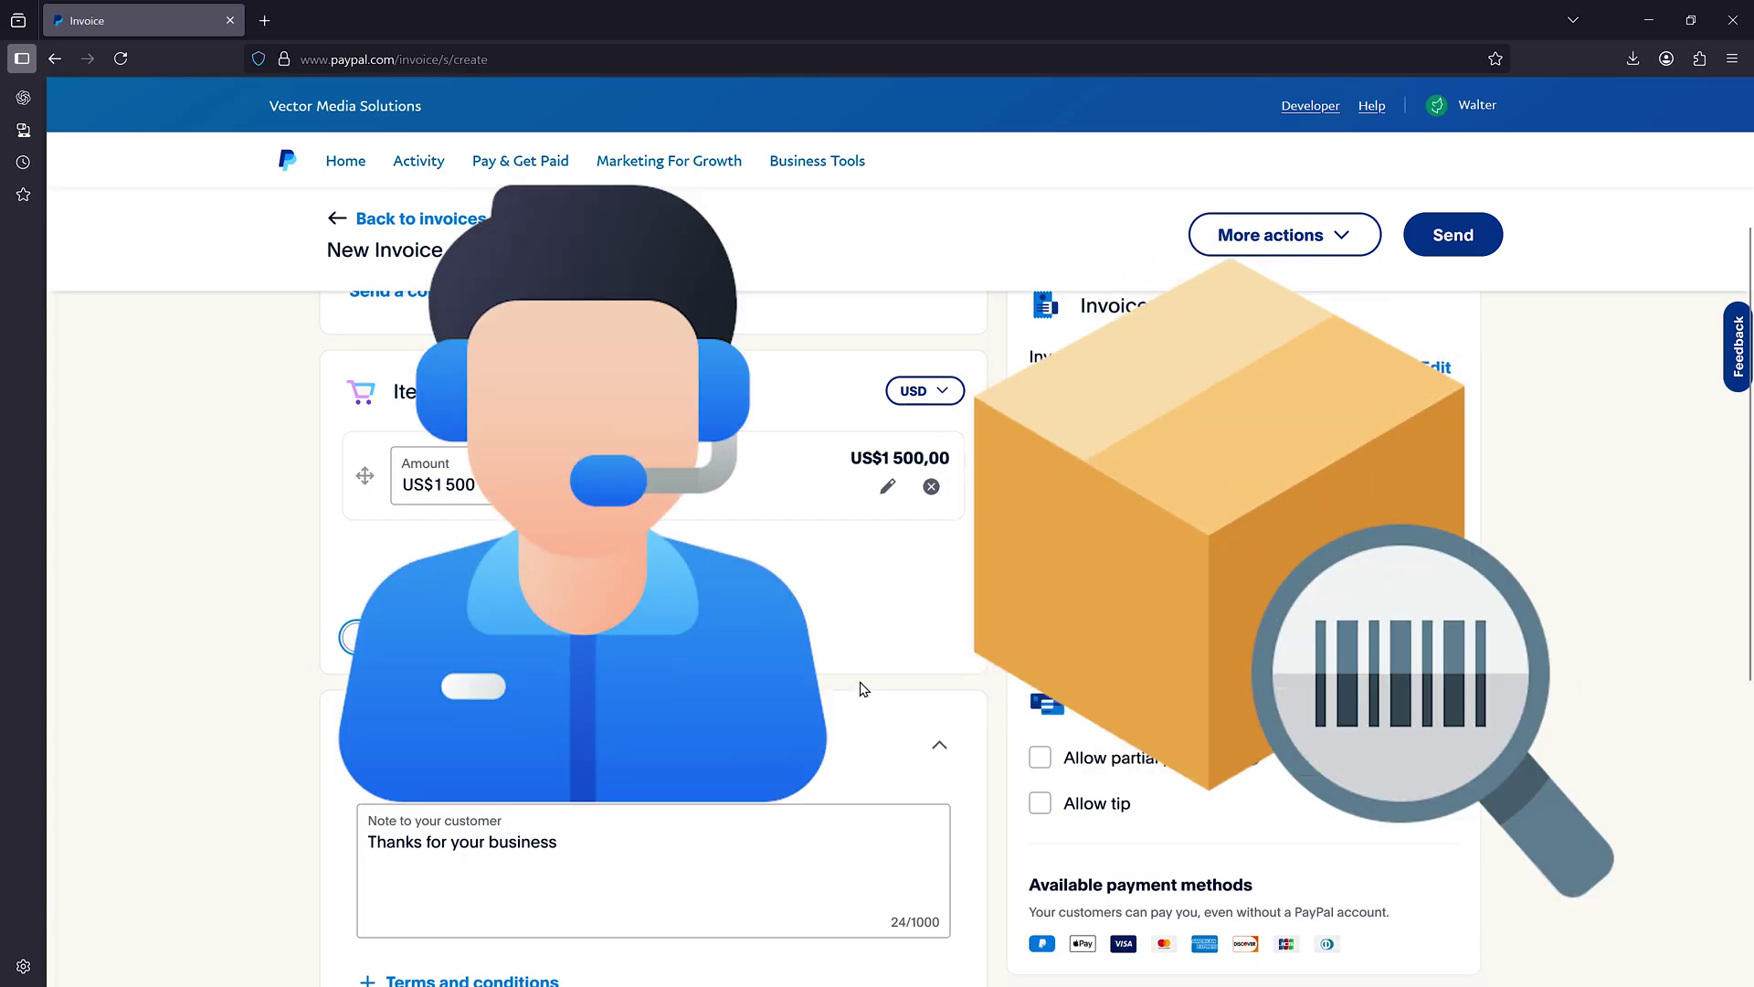
scroll(868, 692, "down", 4)
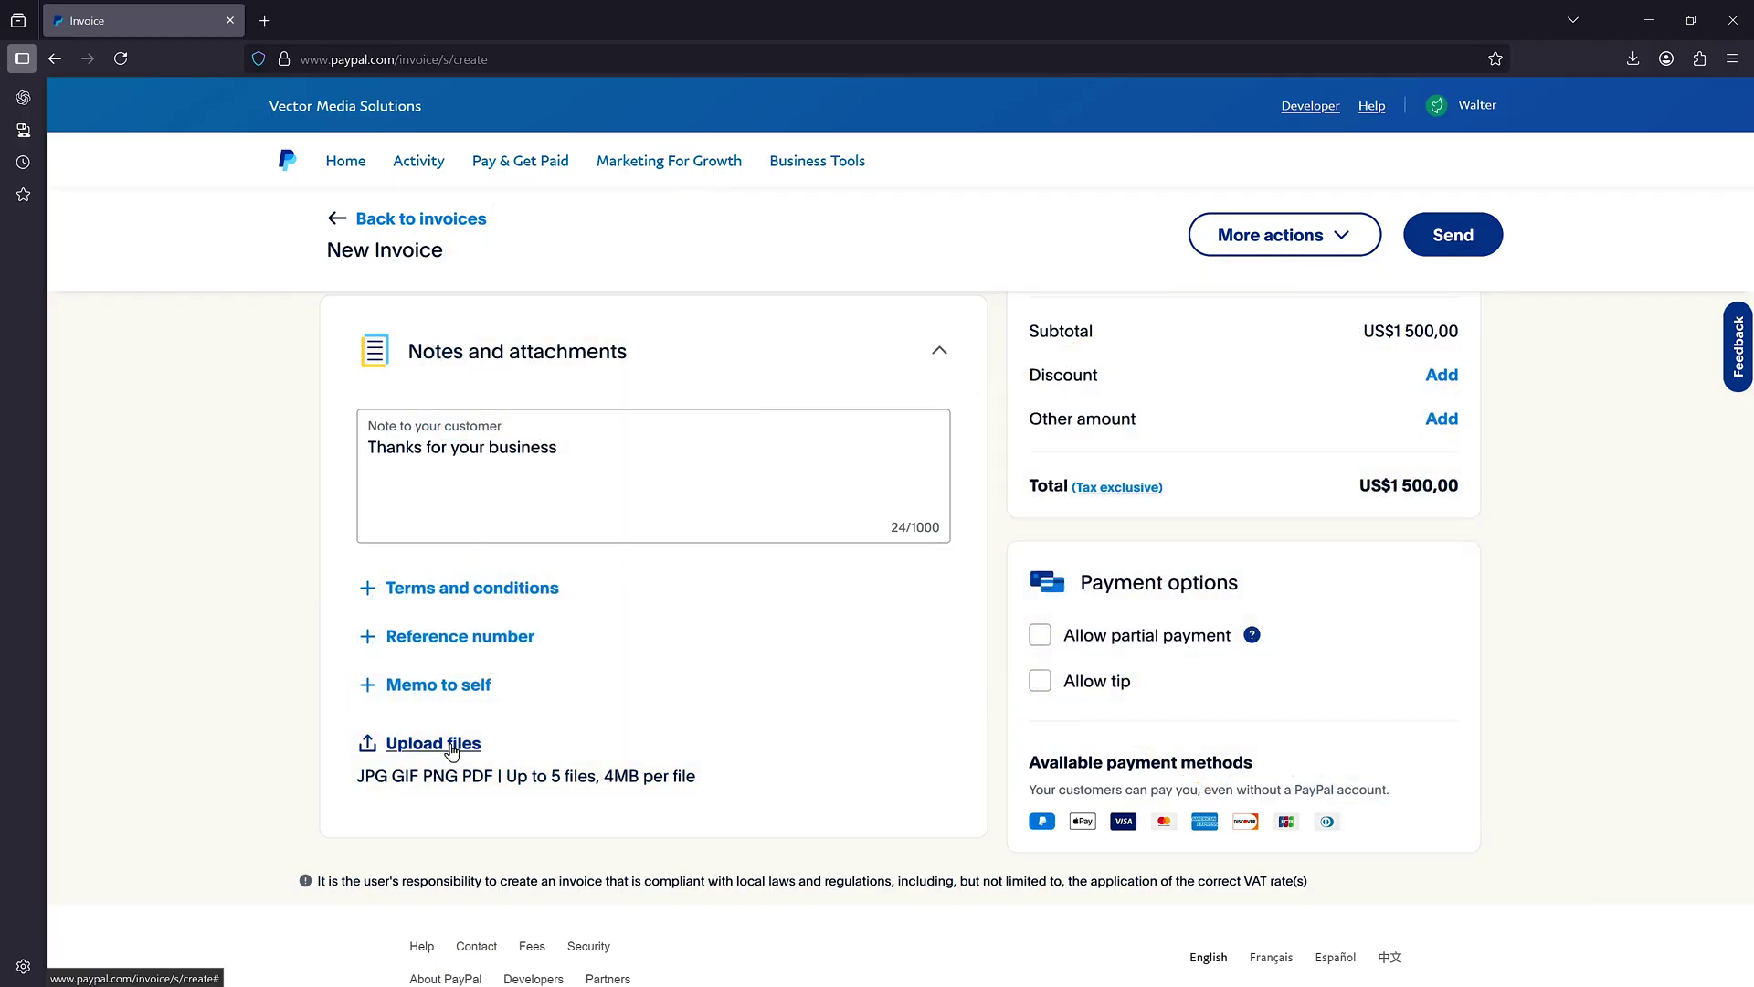
scroll(822, 803, "up", 7)
scroll(1173, 735, "down", 4)
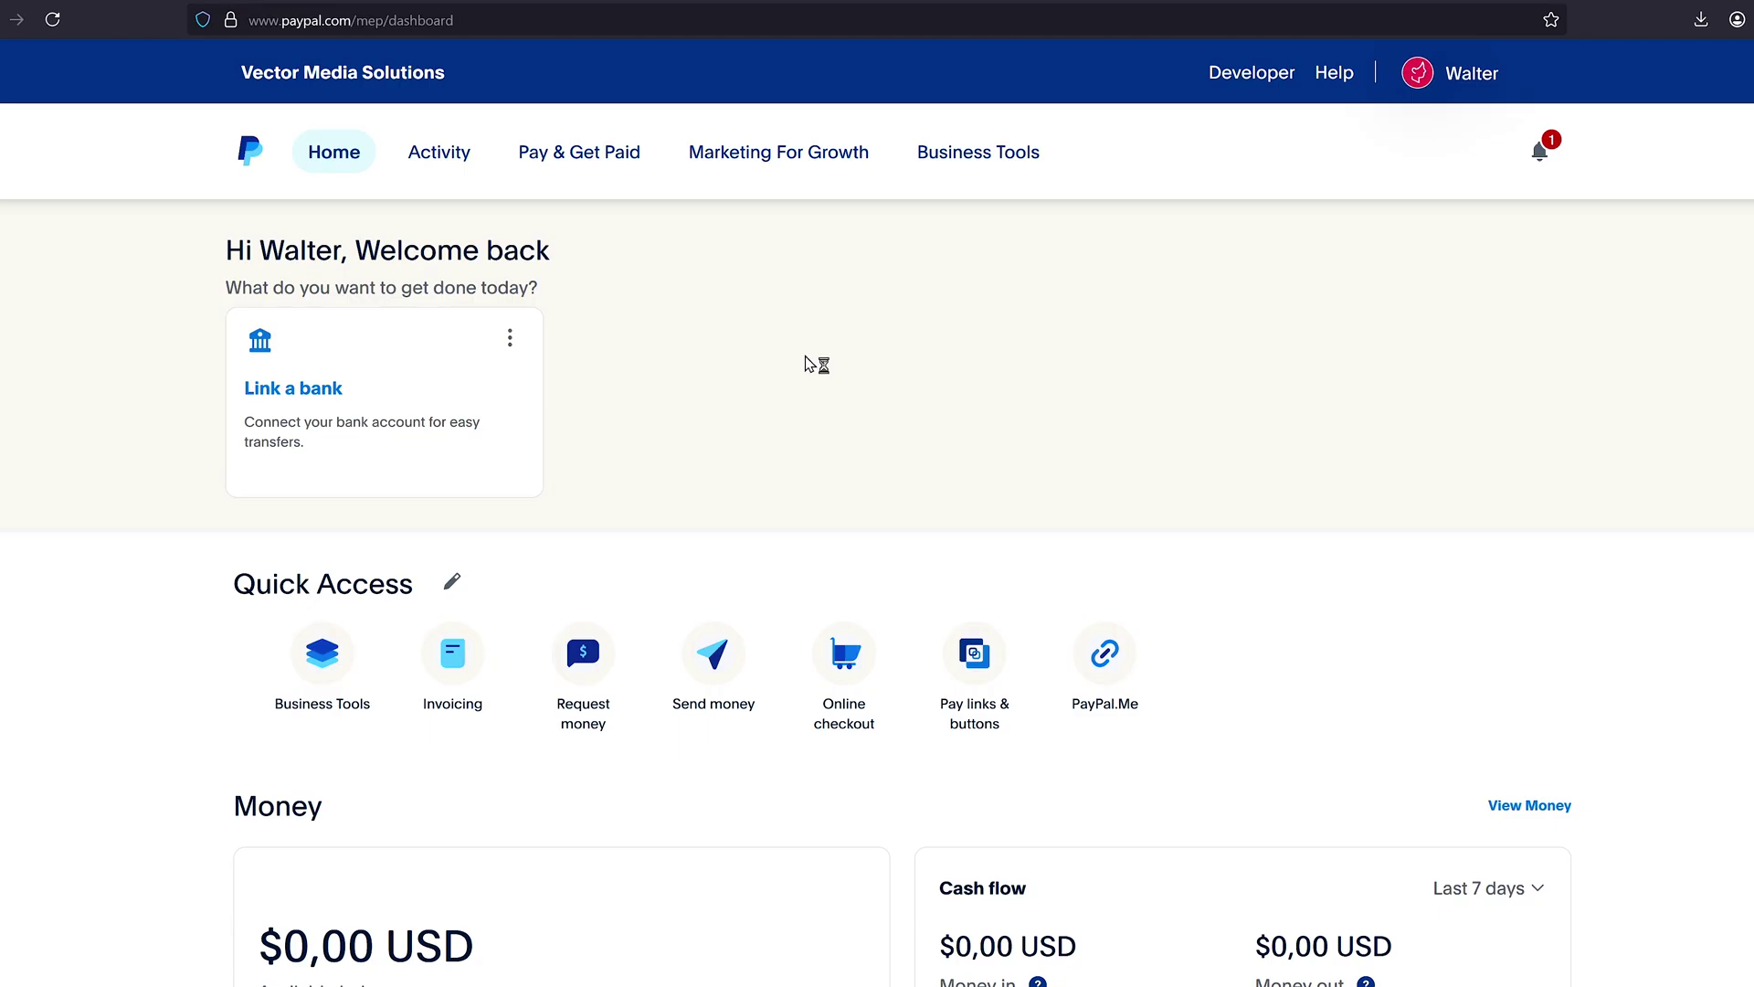
Start a new invoice from Invoicing via Create New > Invoice.
left_click(459, 715)
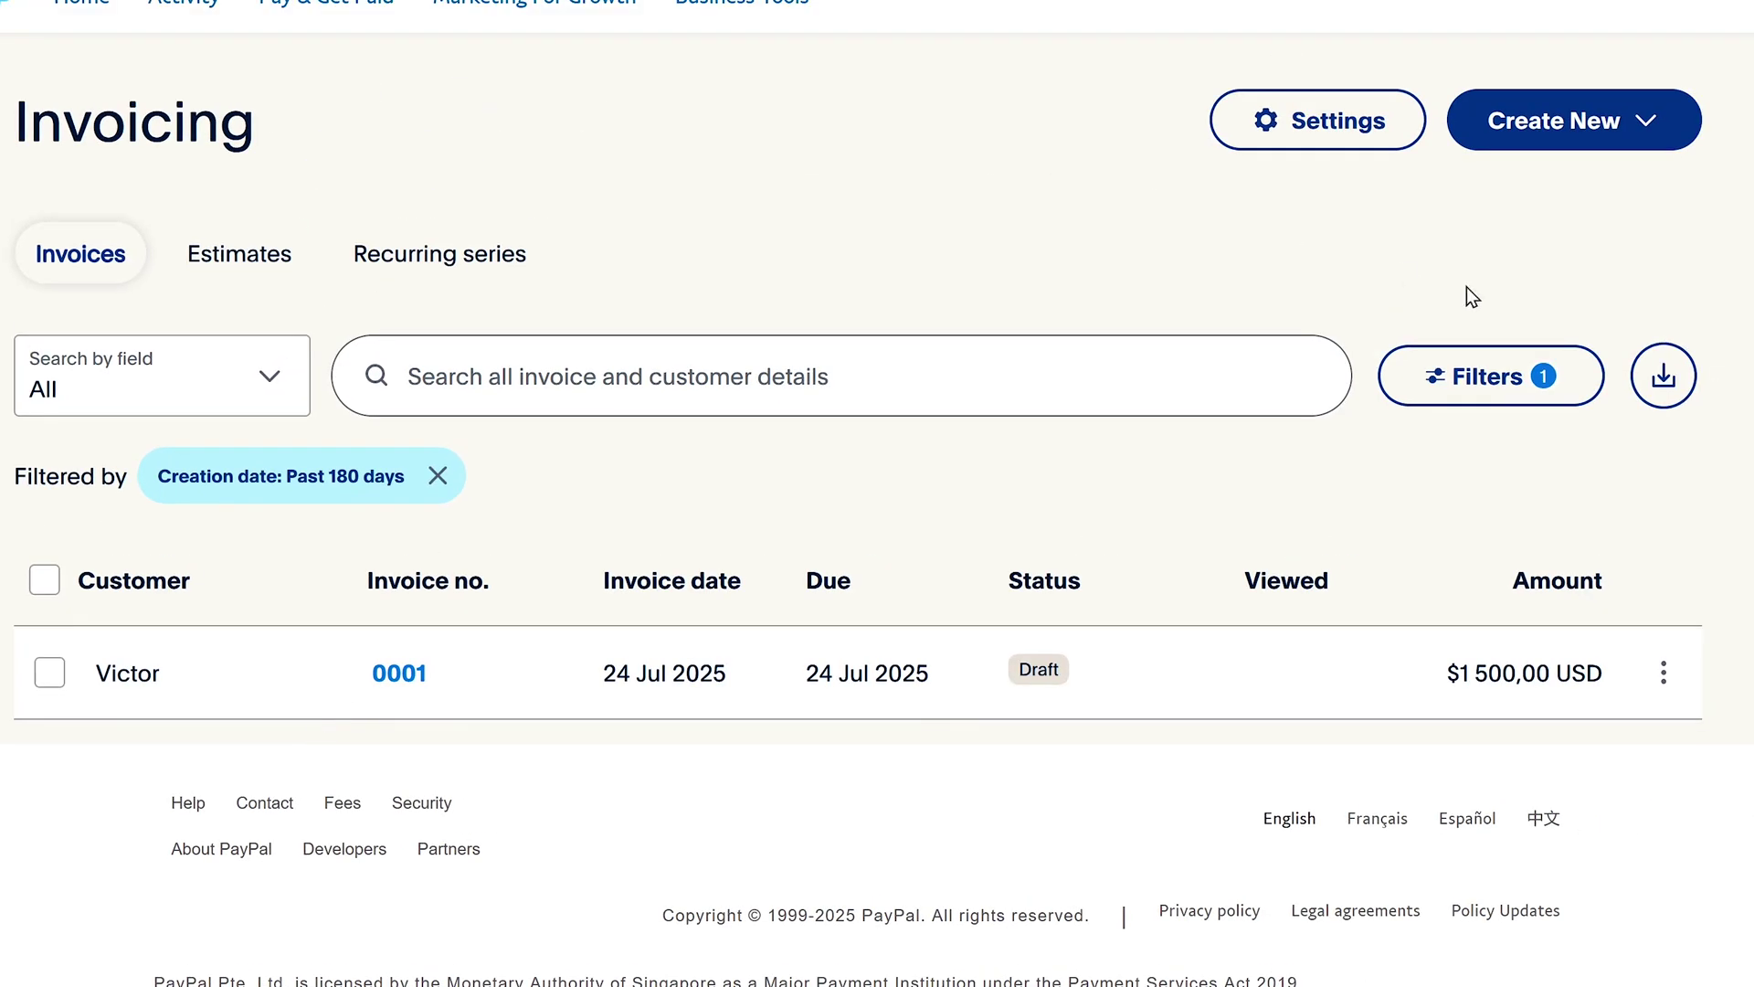
left_click(1519, 125)
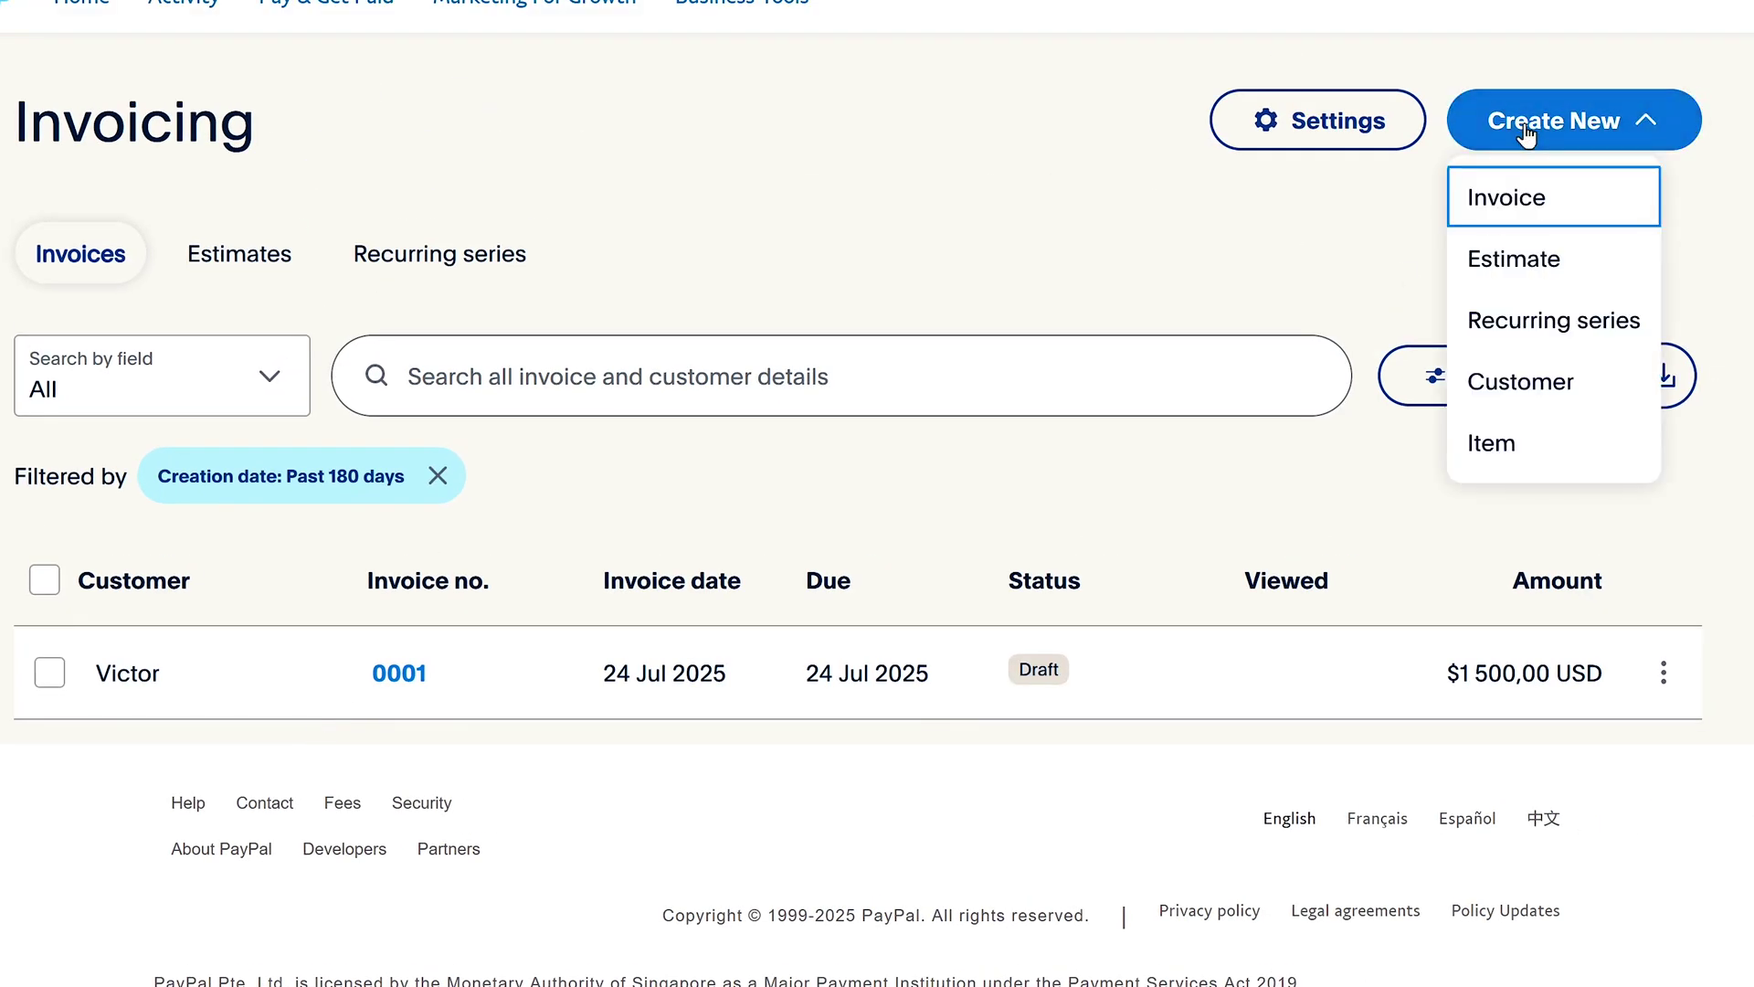
left_click(1495, 215)
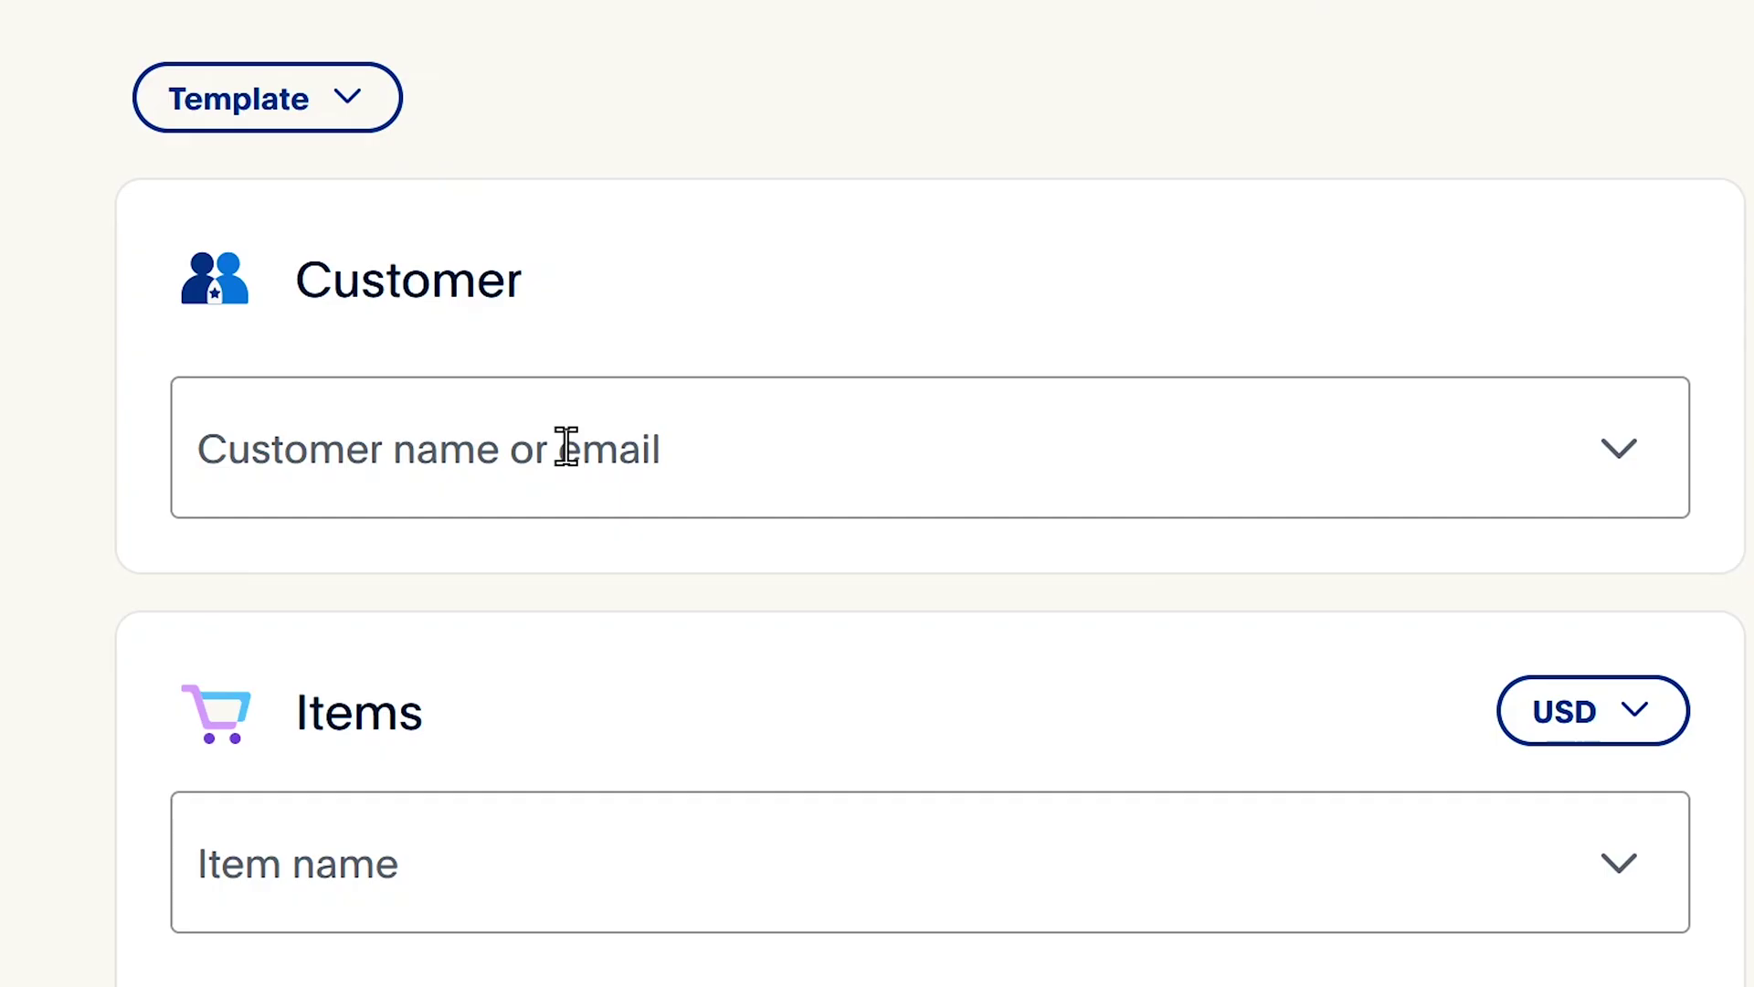
Enter the customer's name in the Customer field and select the matching existing client.
left_click(567, 446)
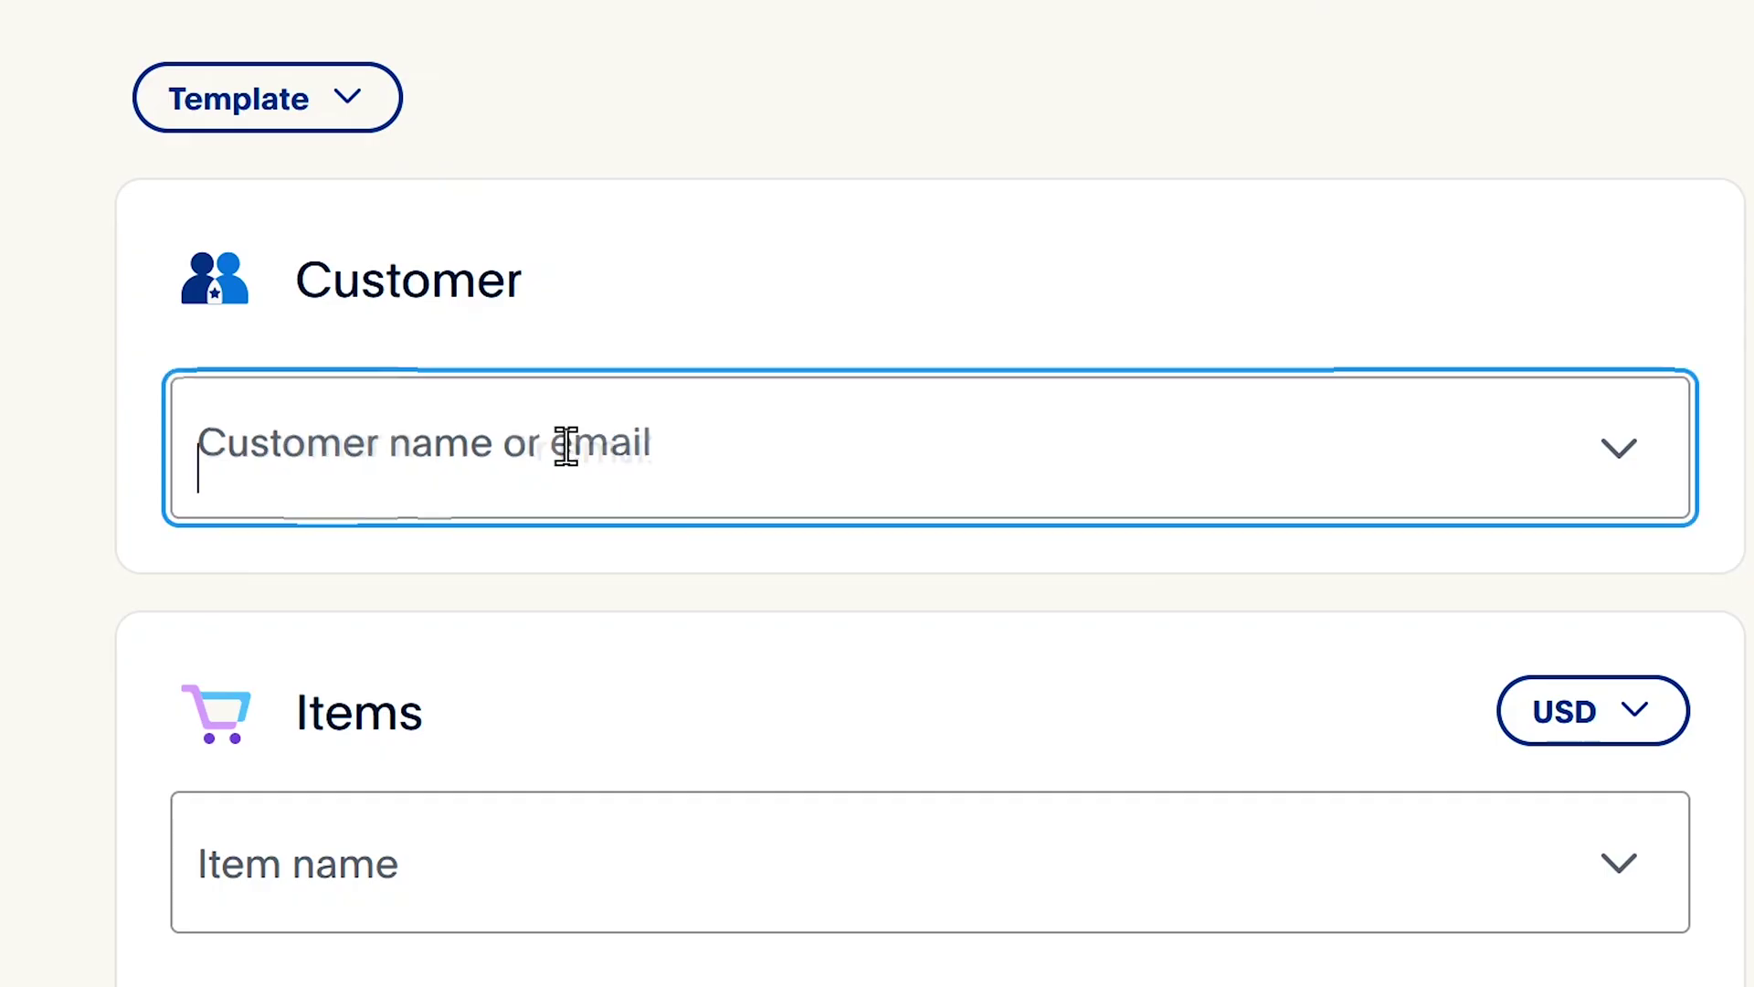
type("Vicg")
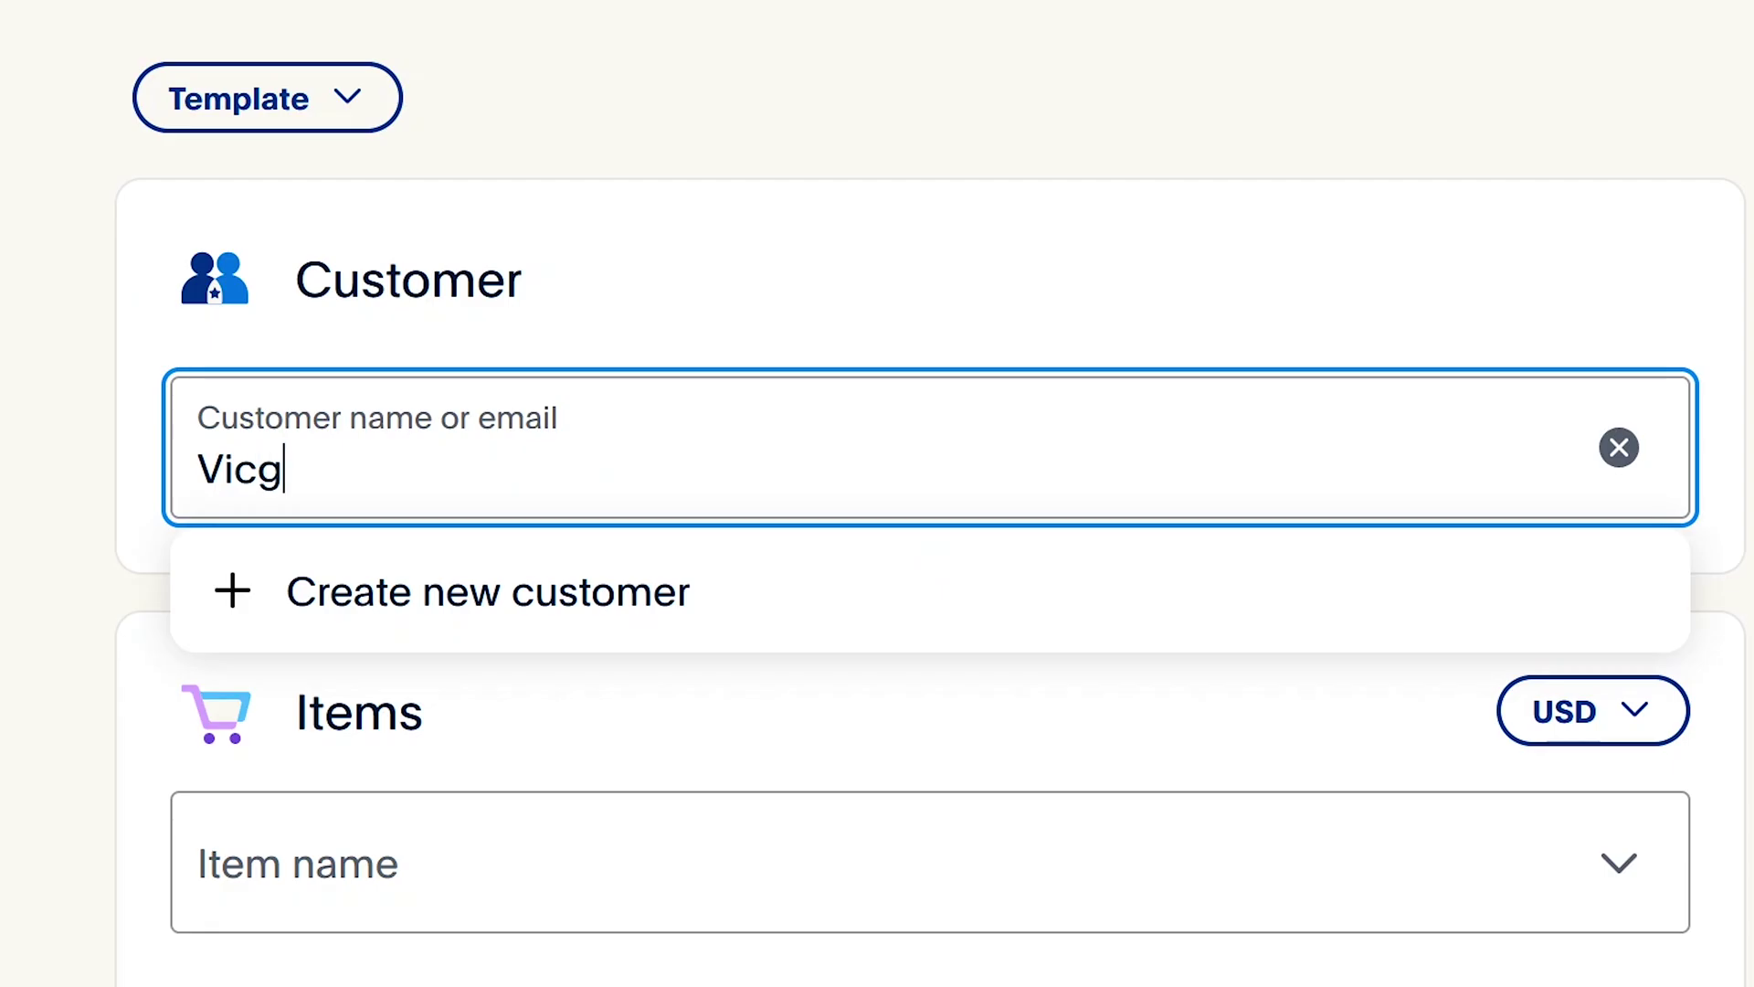
key("BackSpace")
type("tor")
left_click(624, 873)
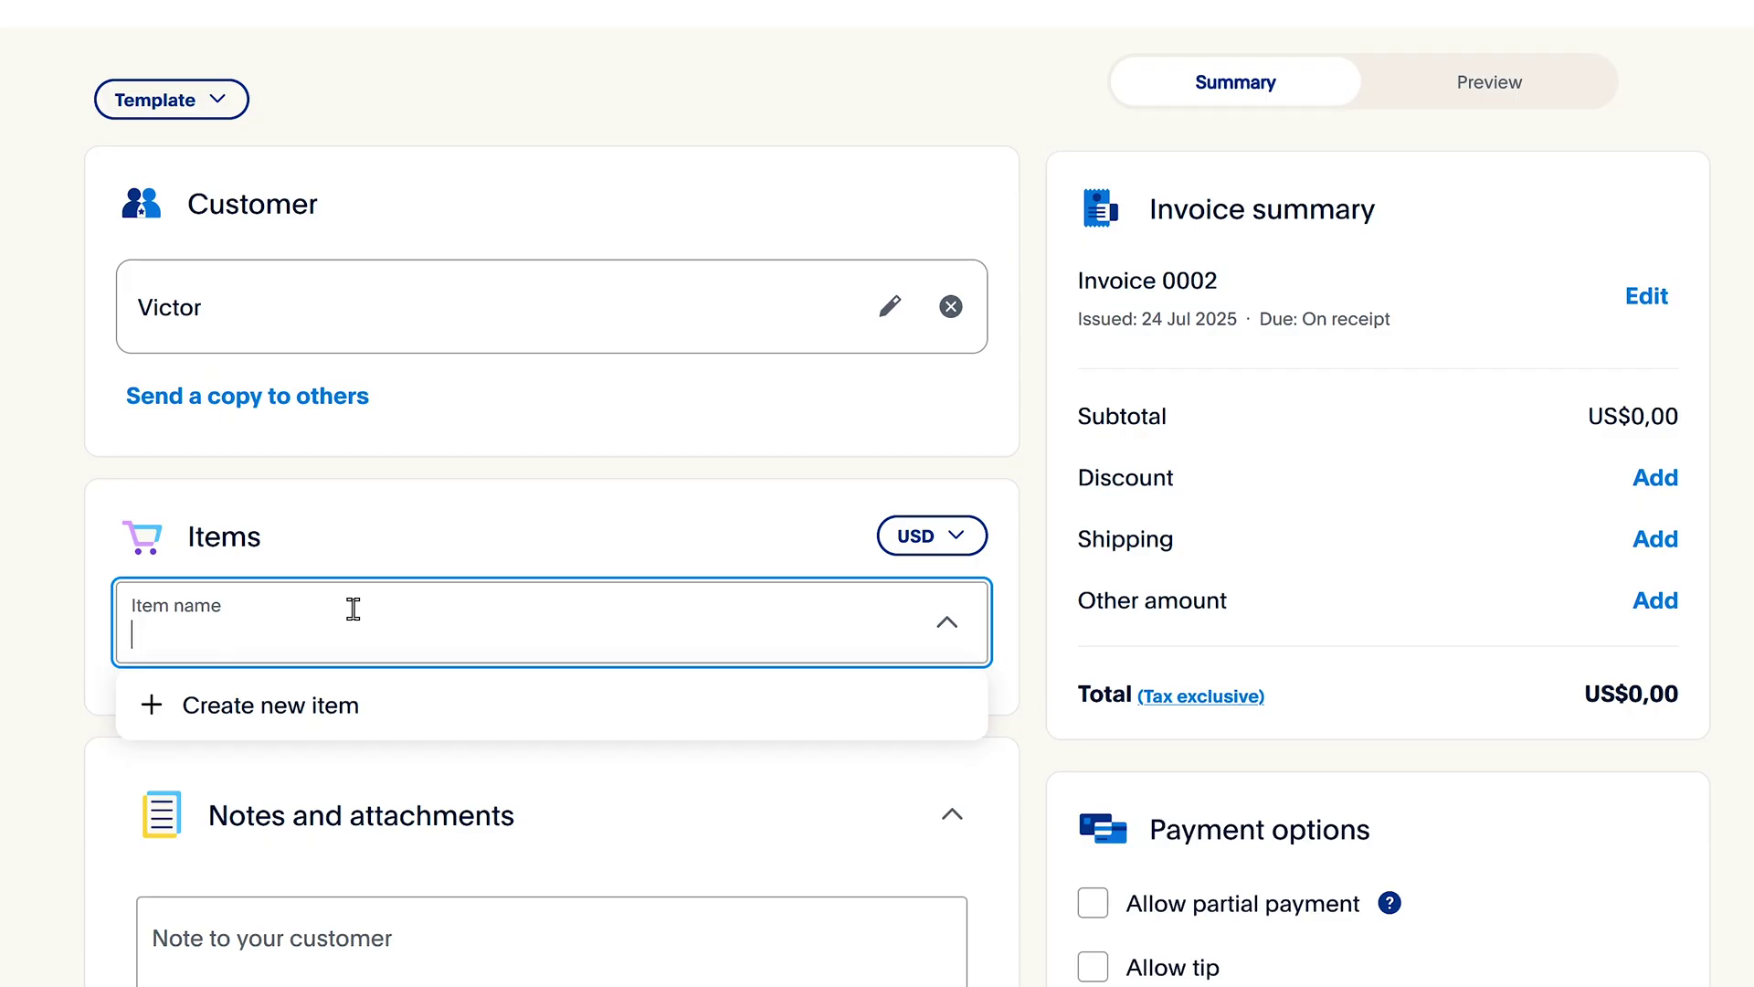
Name the item 'Web Development', price it at 1500, and charge it as Amount only.
type("Wed")
key("BackSpace")
type("b Developemt")
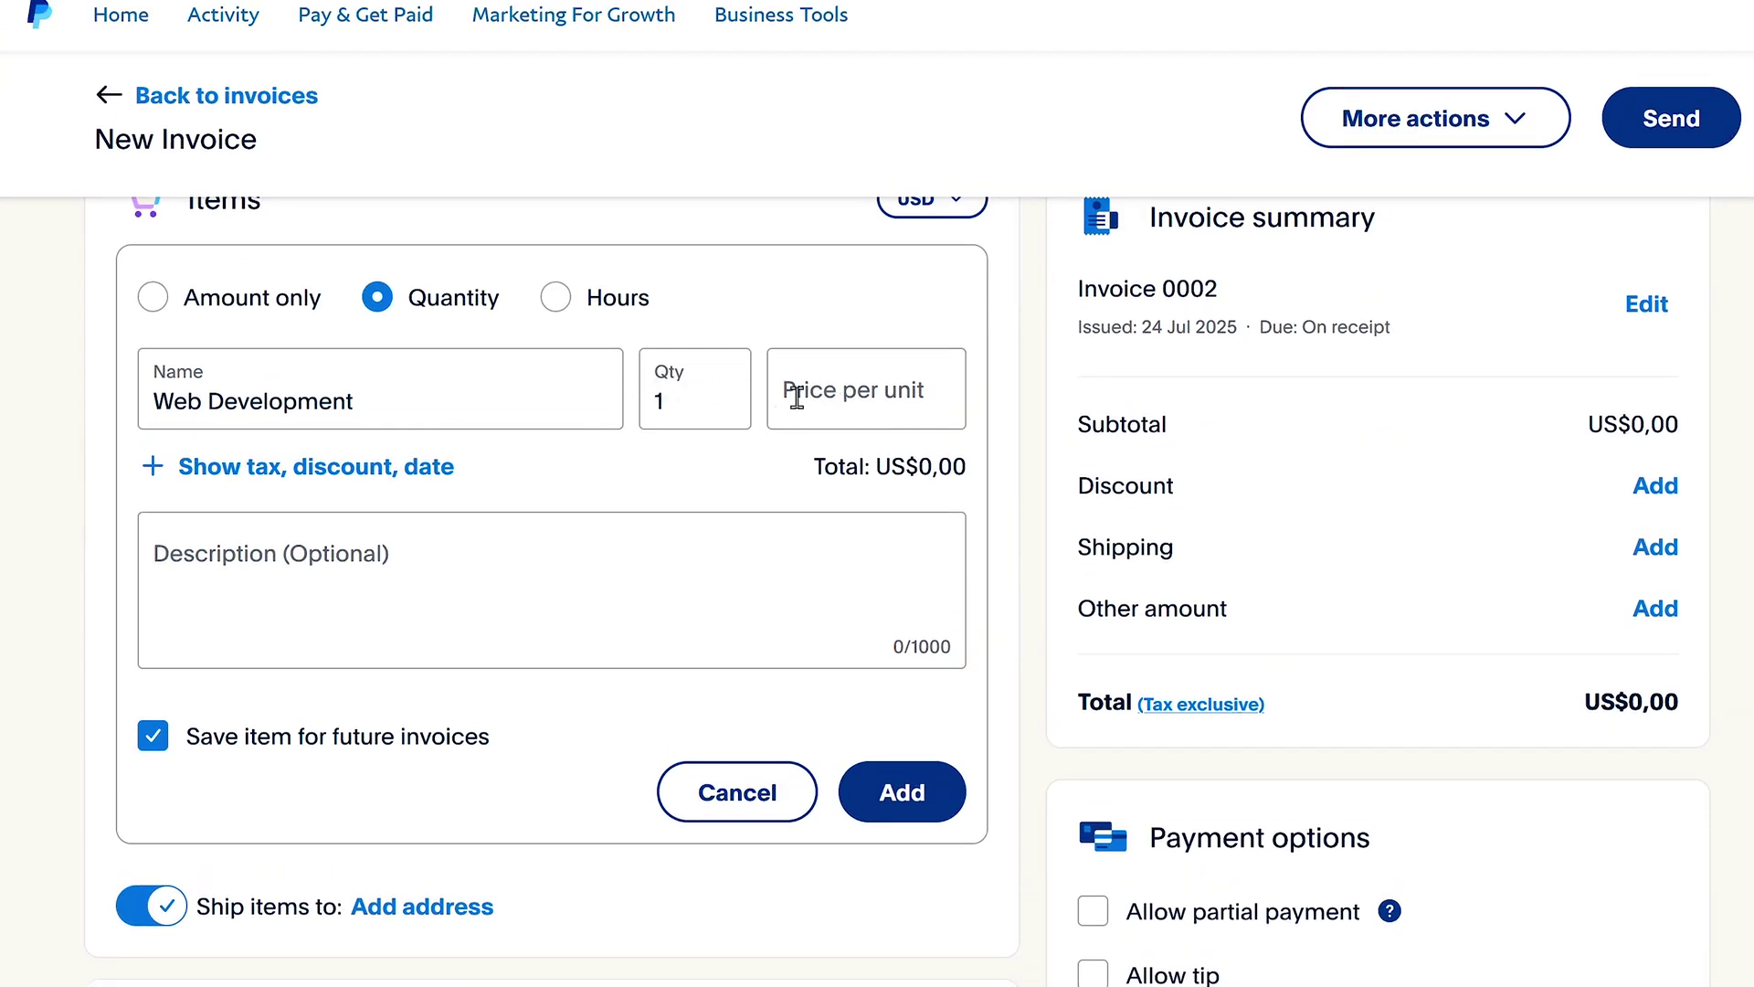
left_click(799, 395)
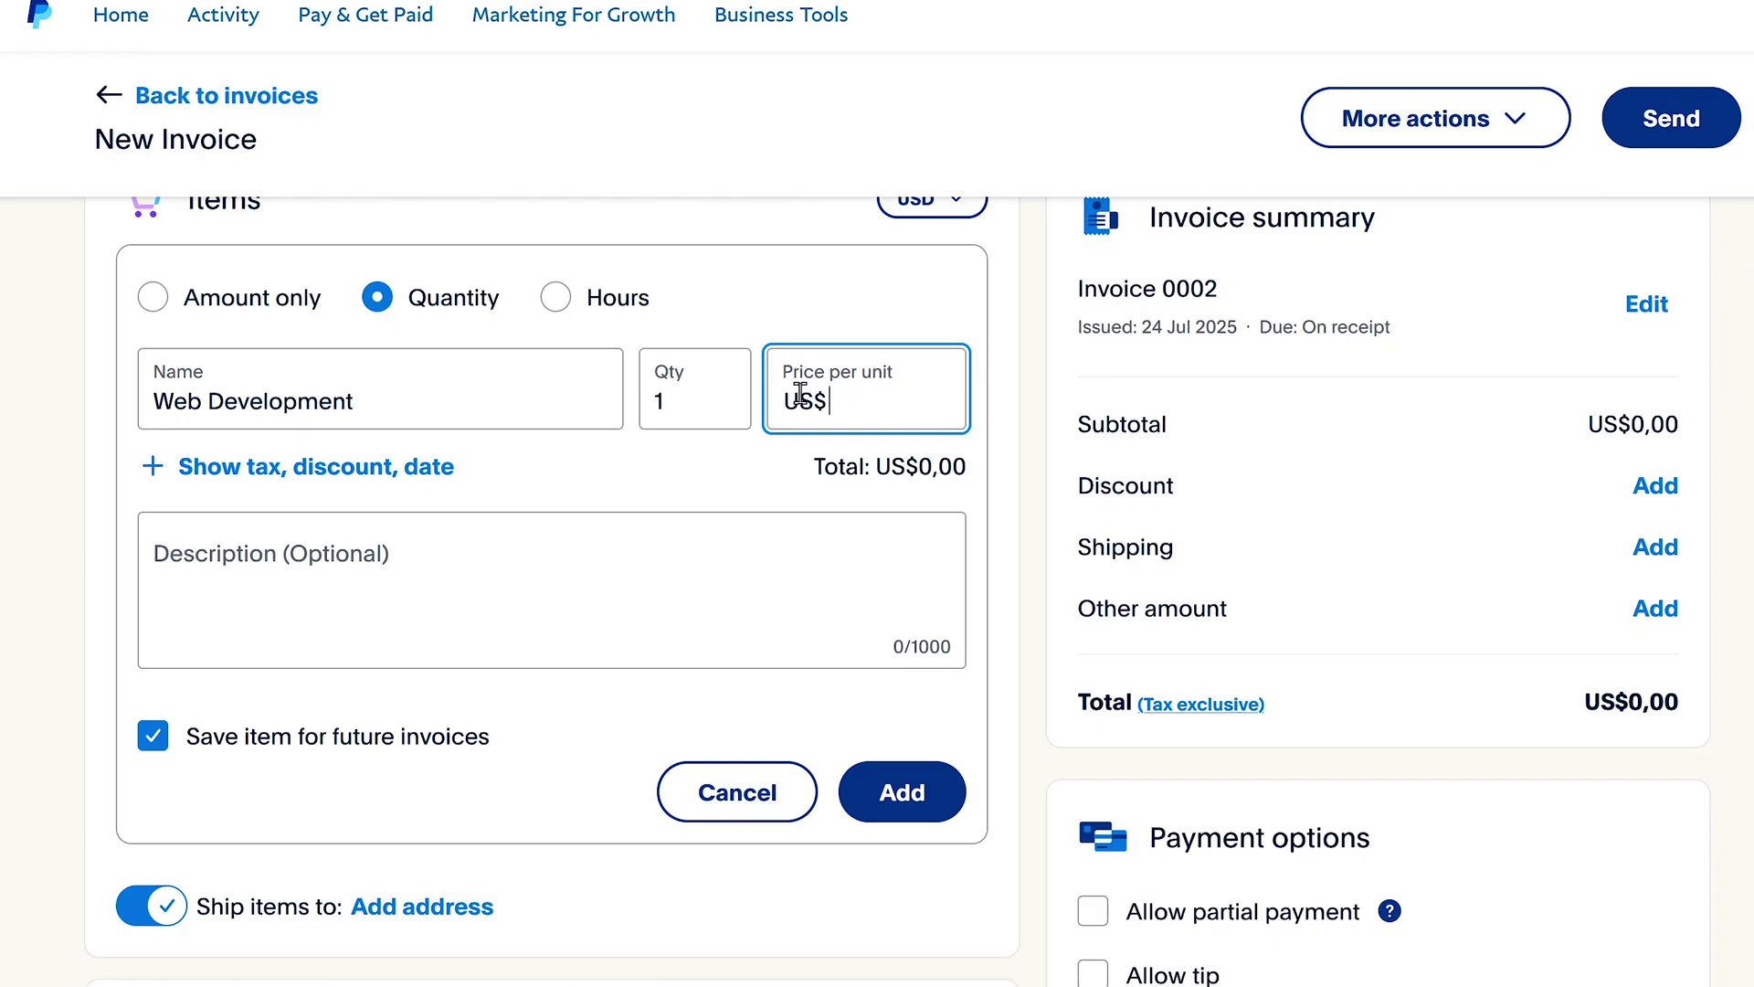
type("1500")
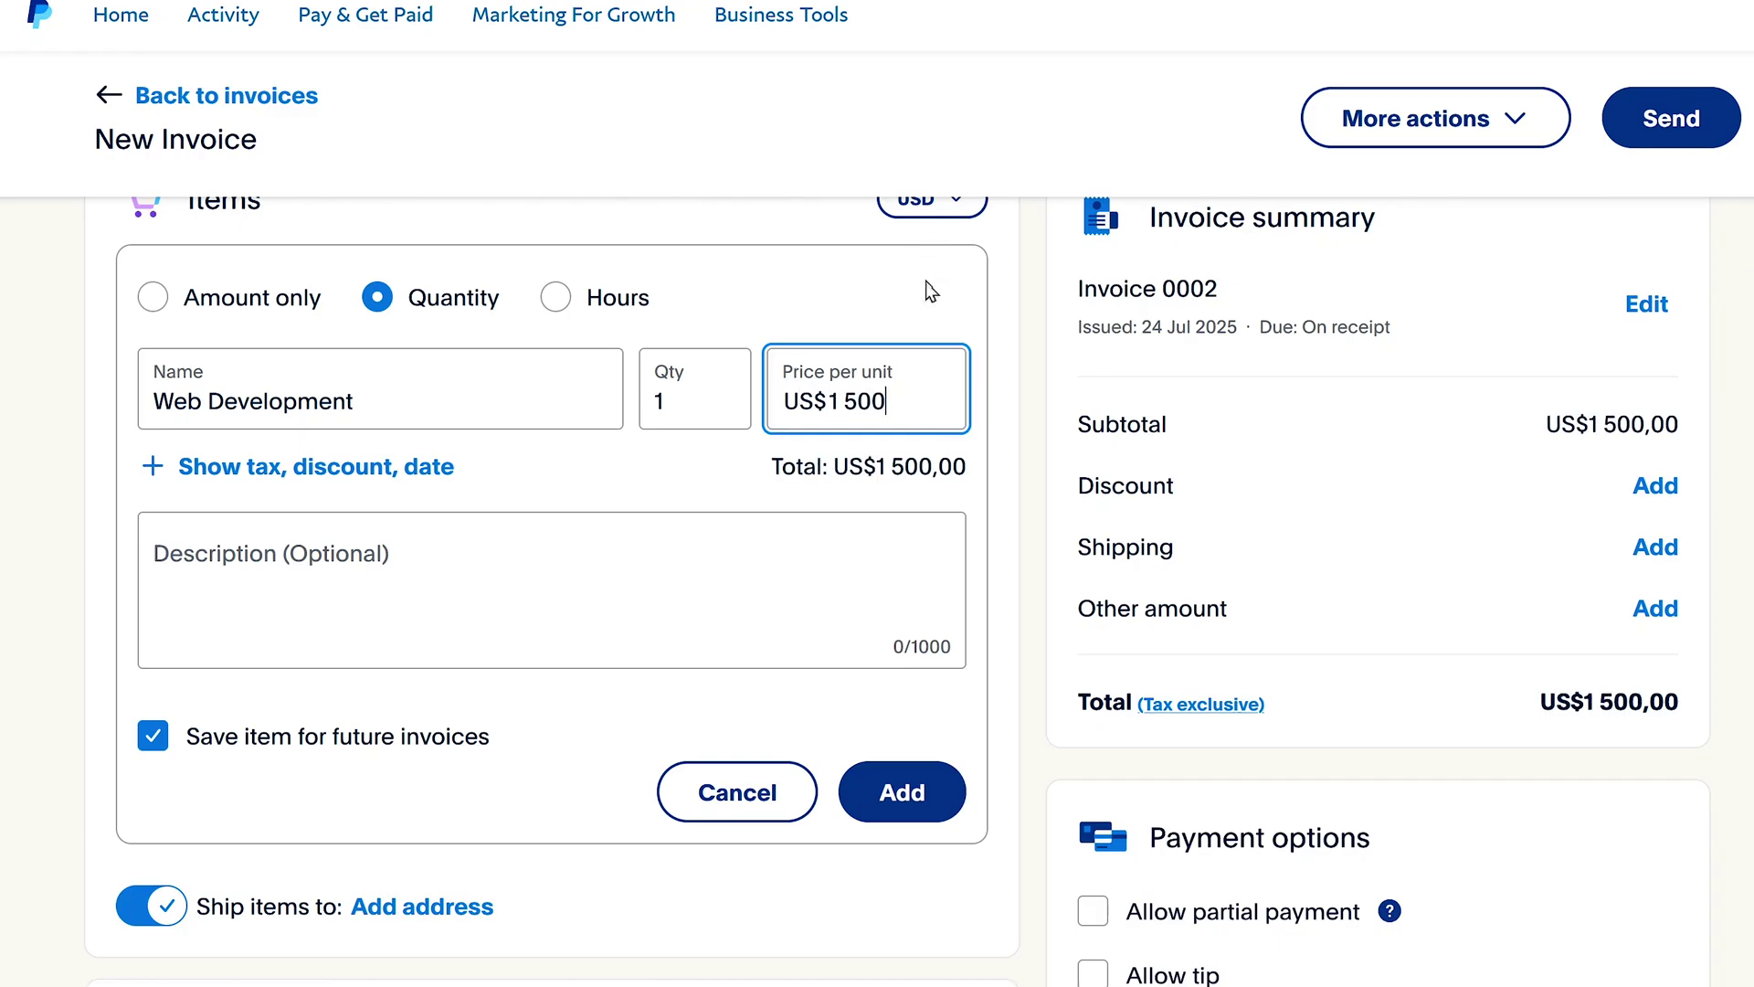
left_click_drag(885, 406, 795, 408)
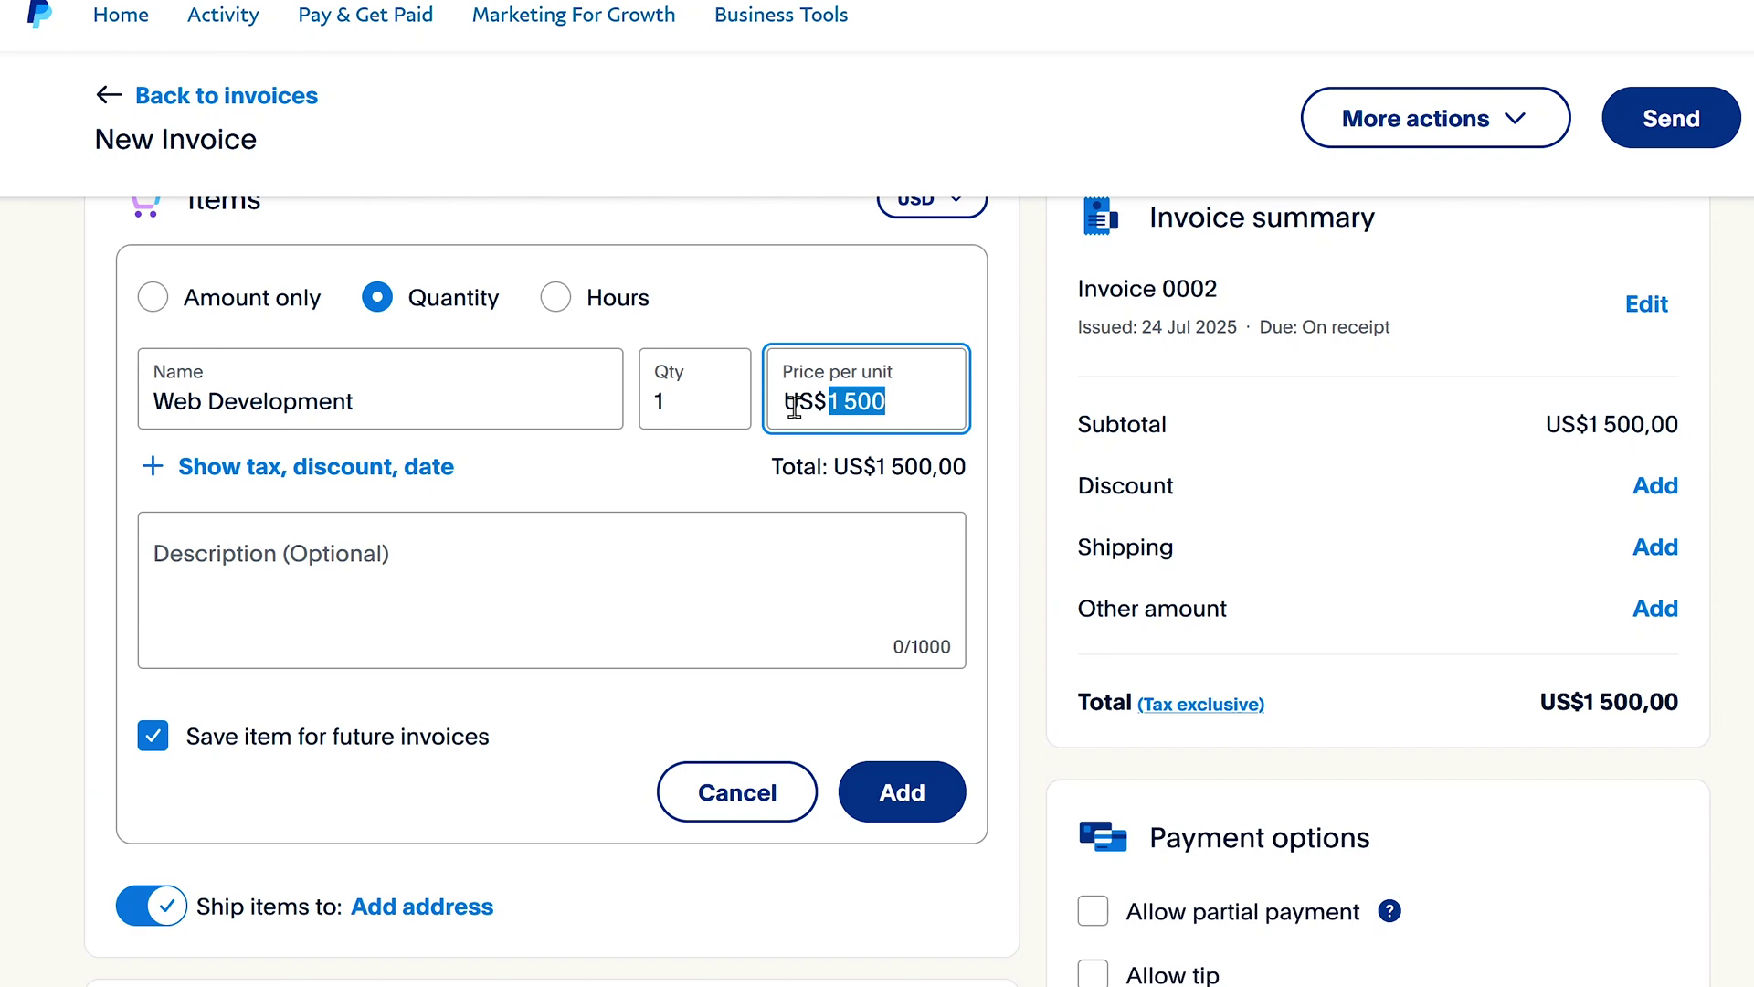
left_click(152, 299)
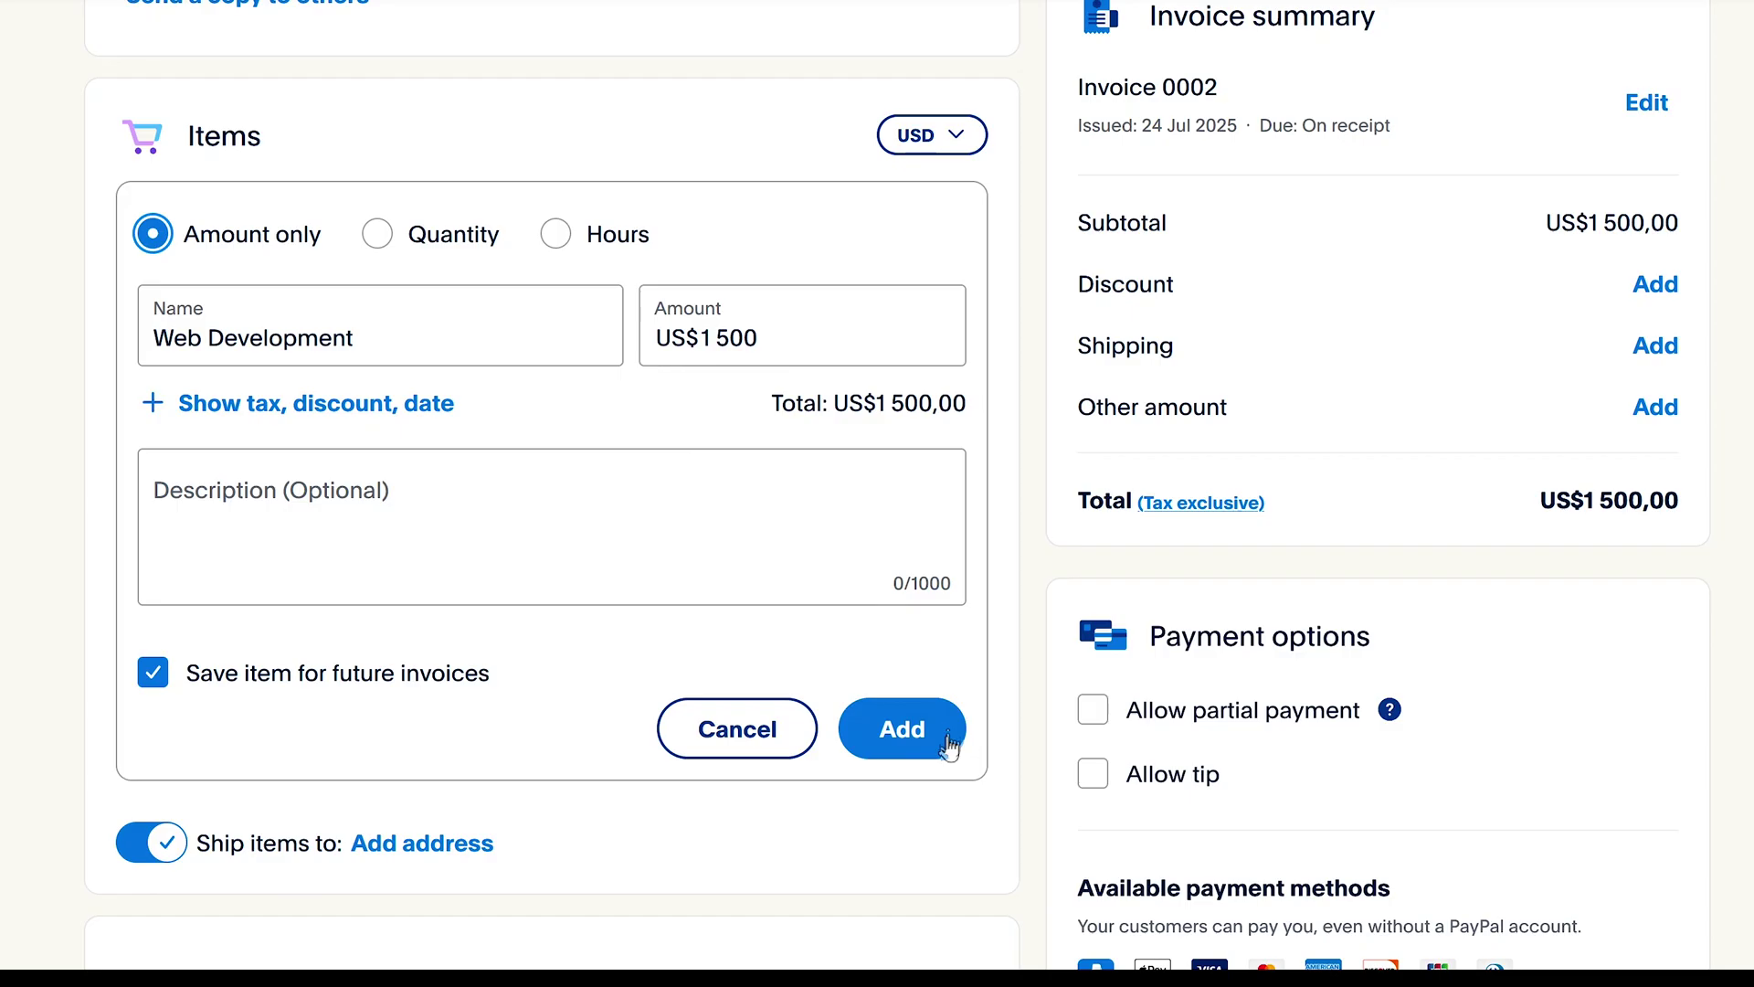
Add the Web Development line item to the invoice.
left_click(900, 731)
scroll(457, 548, "down", 5)
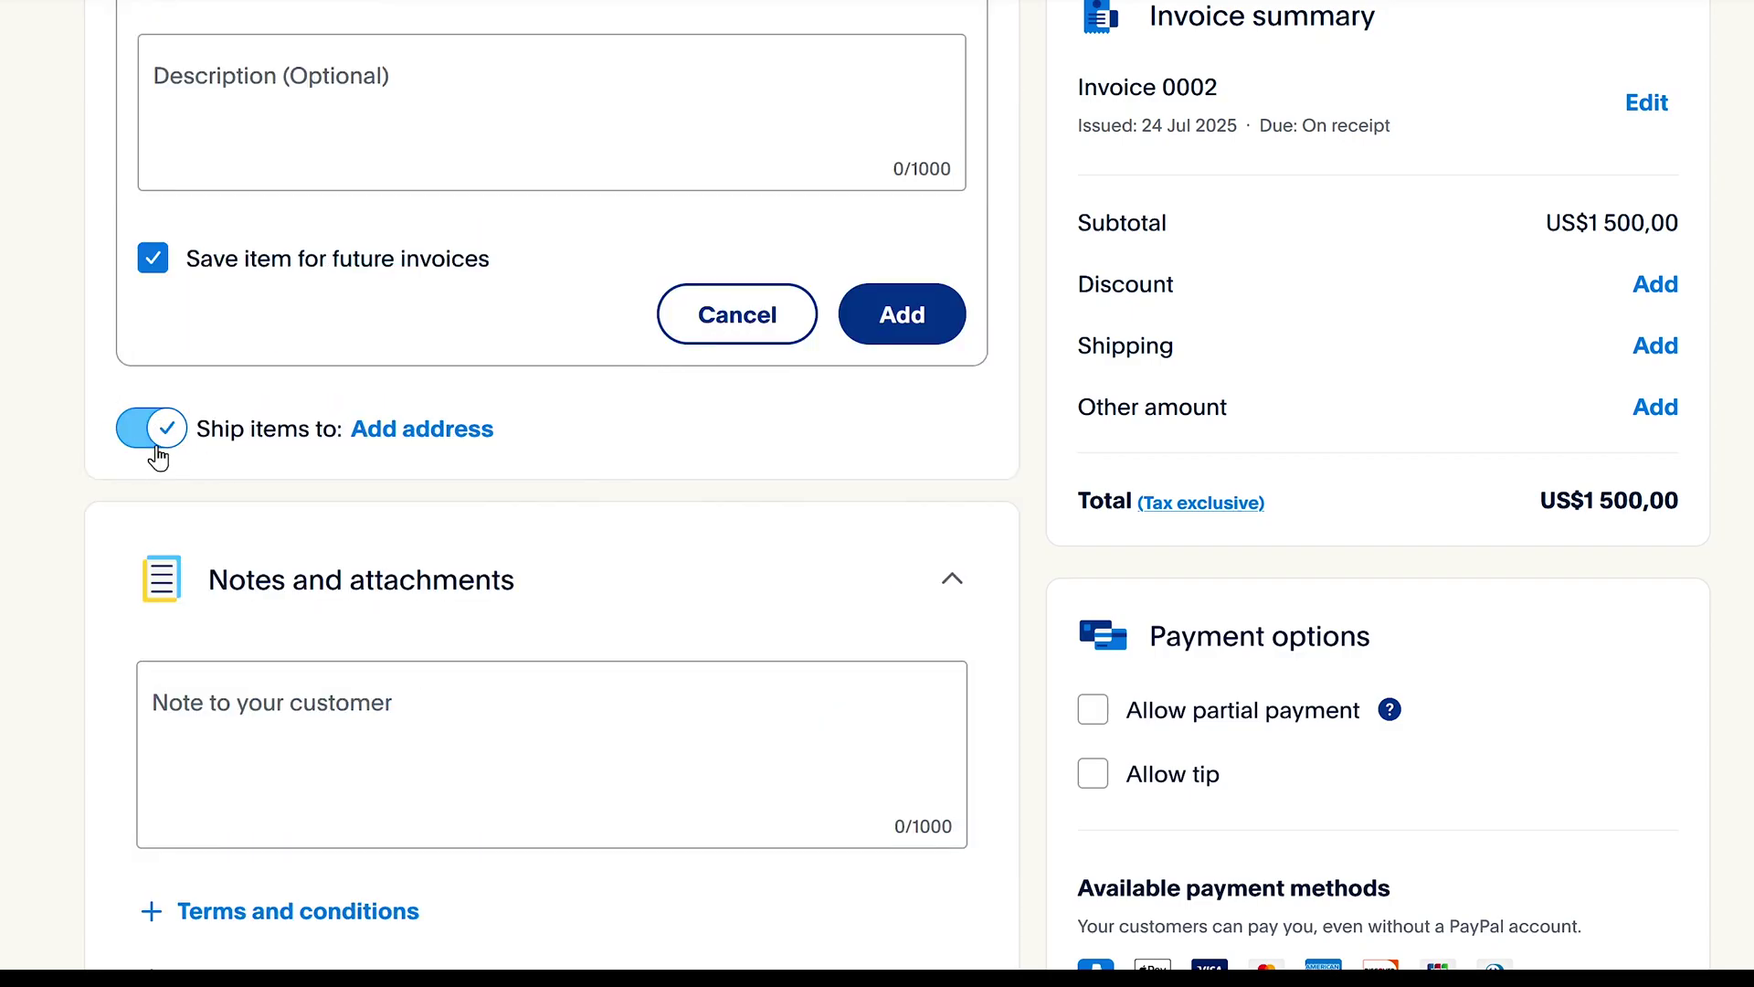
scroll(156, 437, "down", 4)
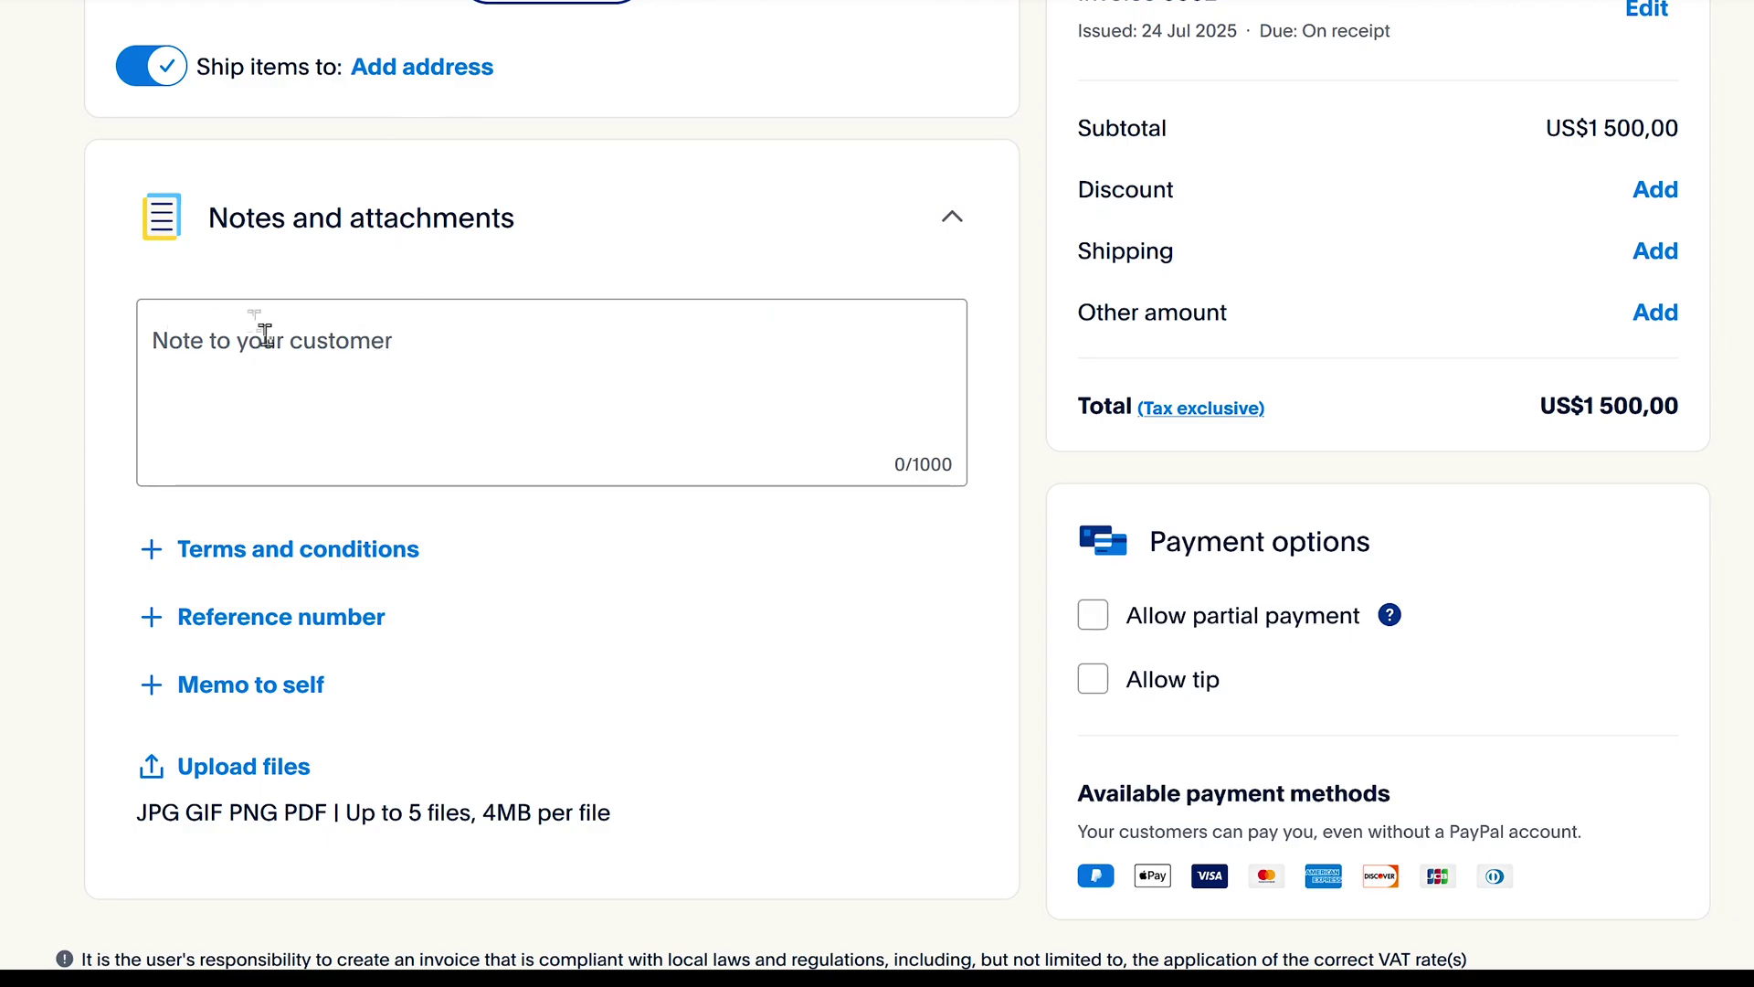
Write the note 'Thanks for your business' and leave Ship items turned off.
left_click(313, 350)
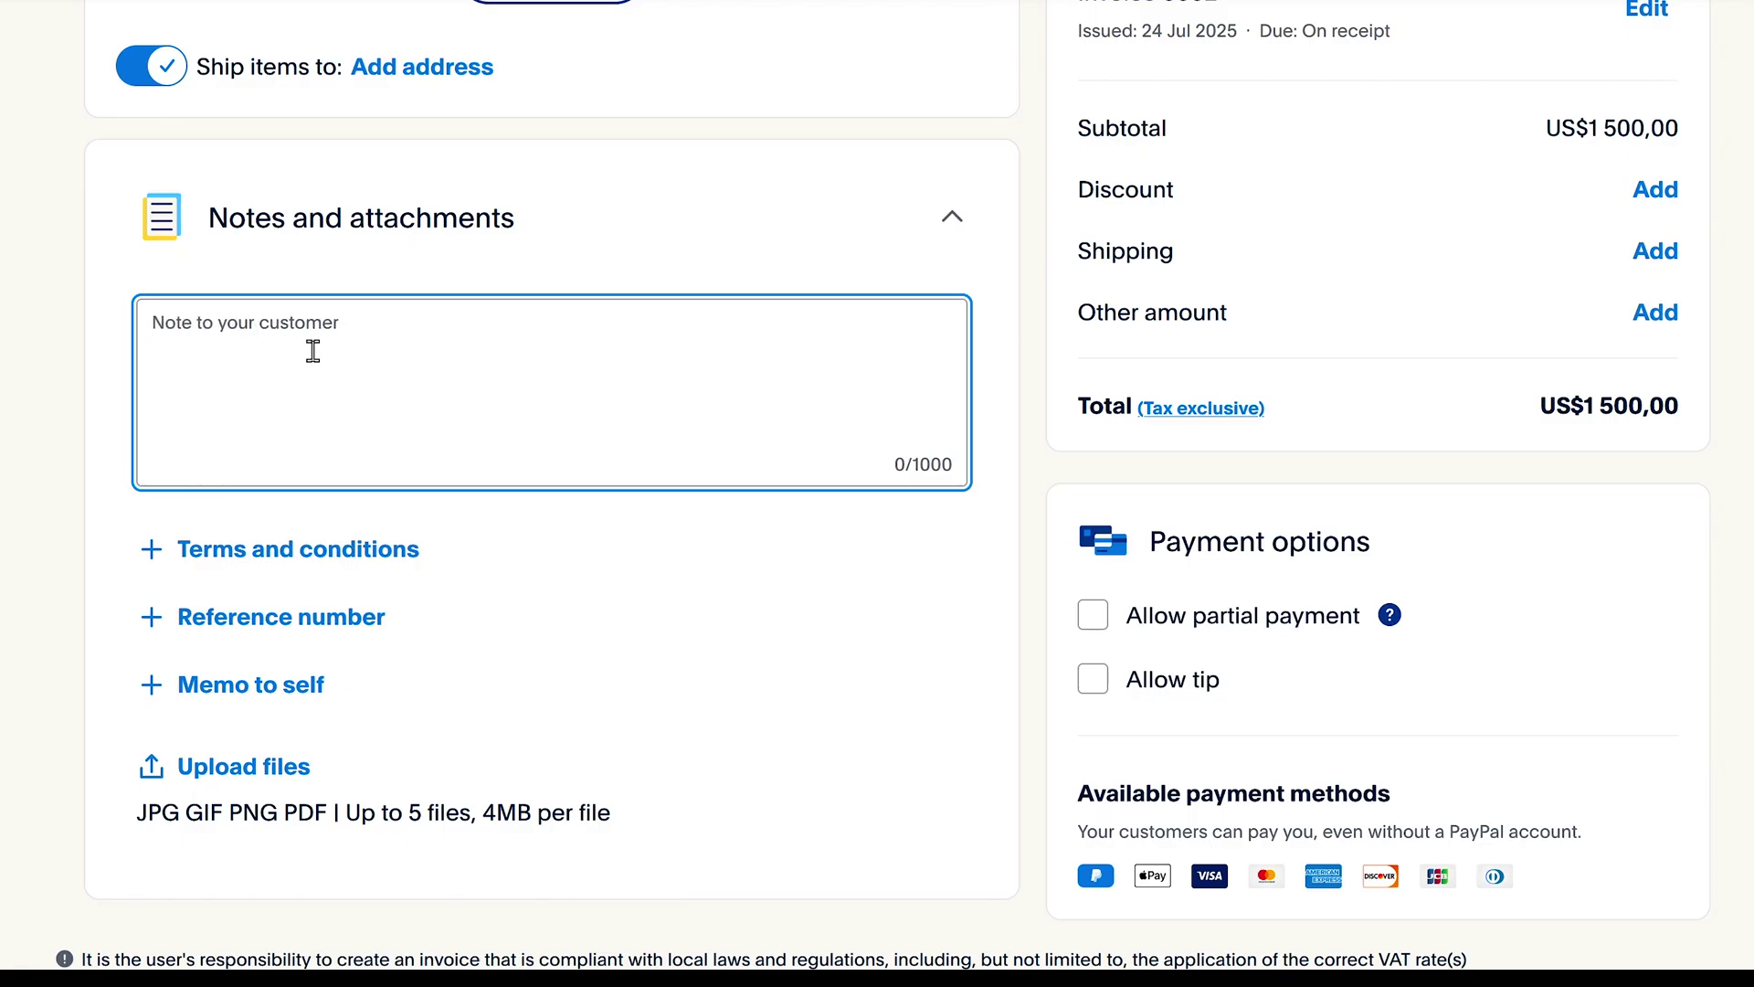
type("Thanks for y")
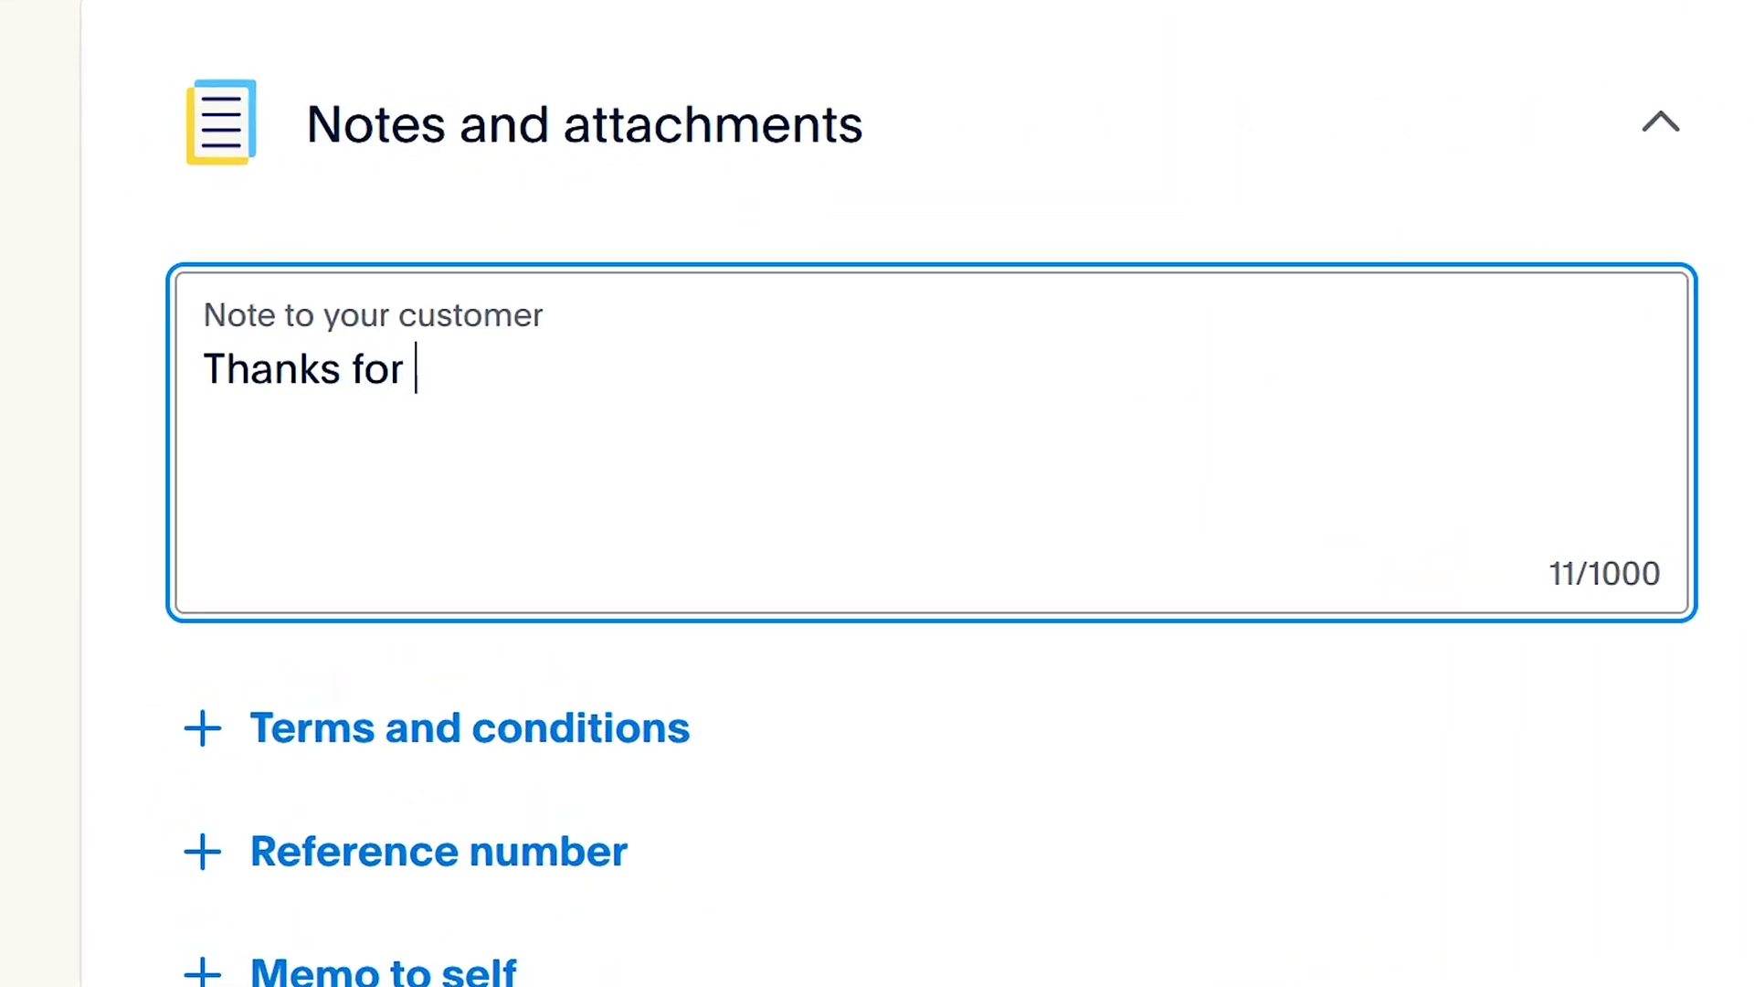
type("our business")
left_click(307, 336)
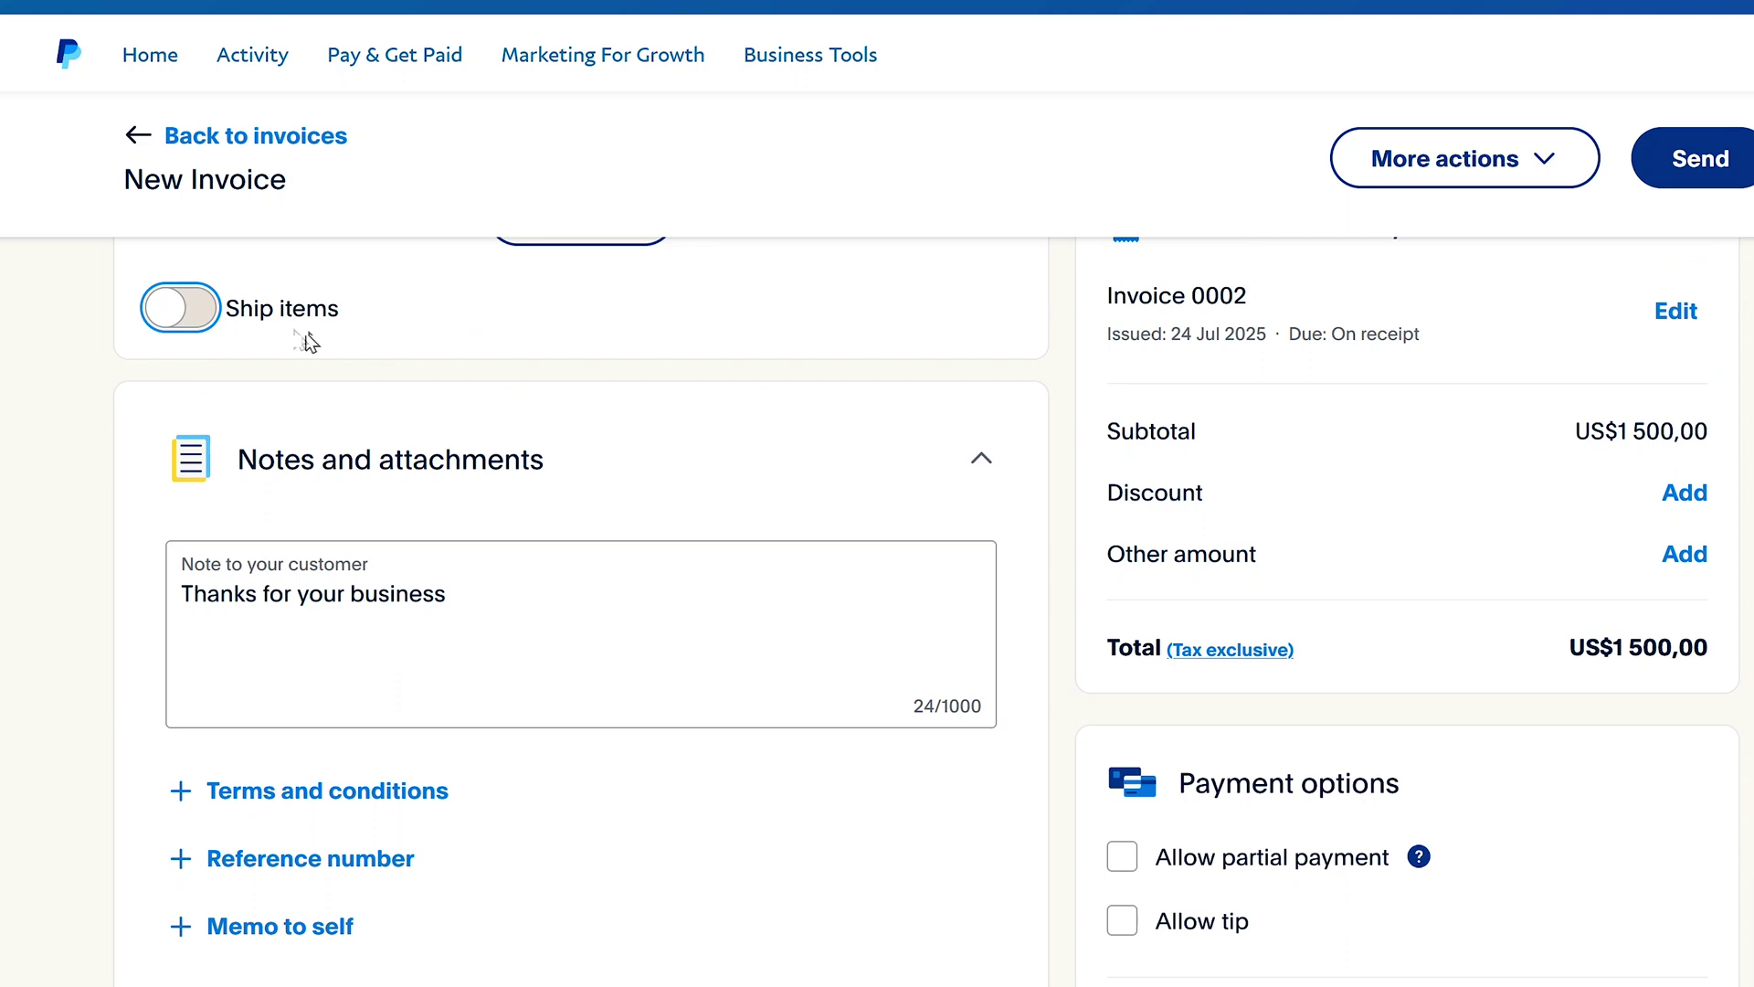
scroll(489, 412, "up", 6)
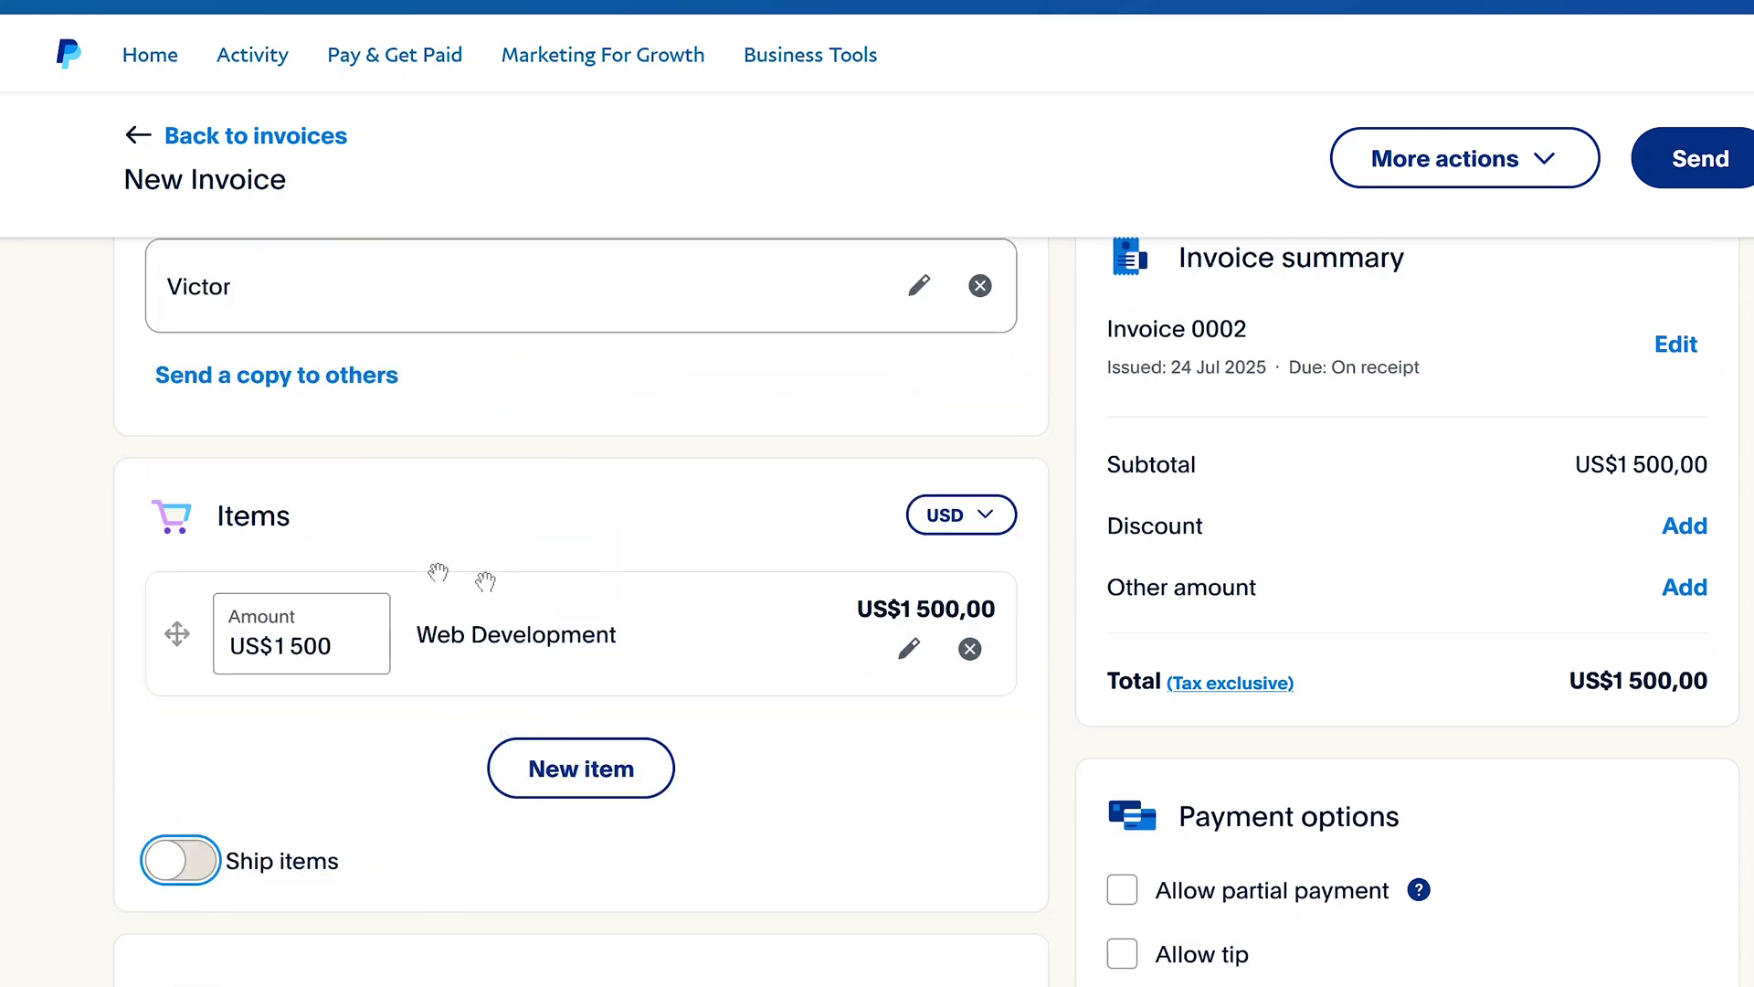
scroll(878, 722, "down", 2)
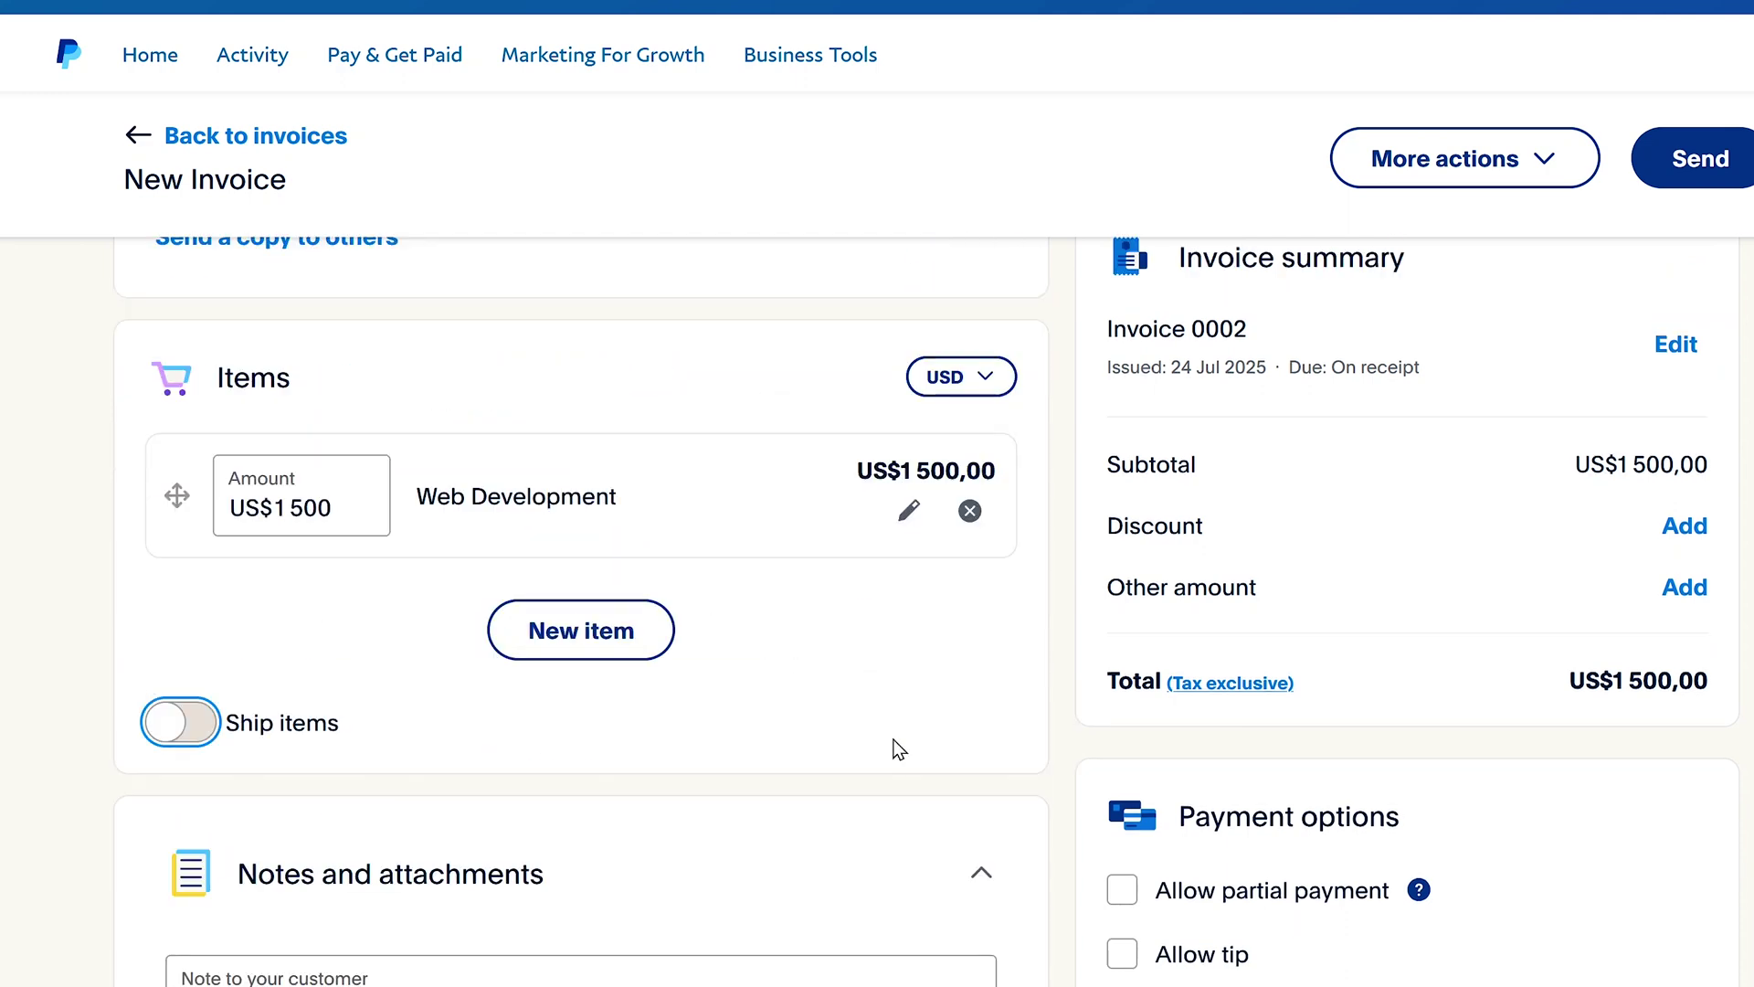
left_click(206, 742)
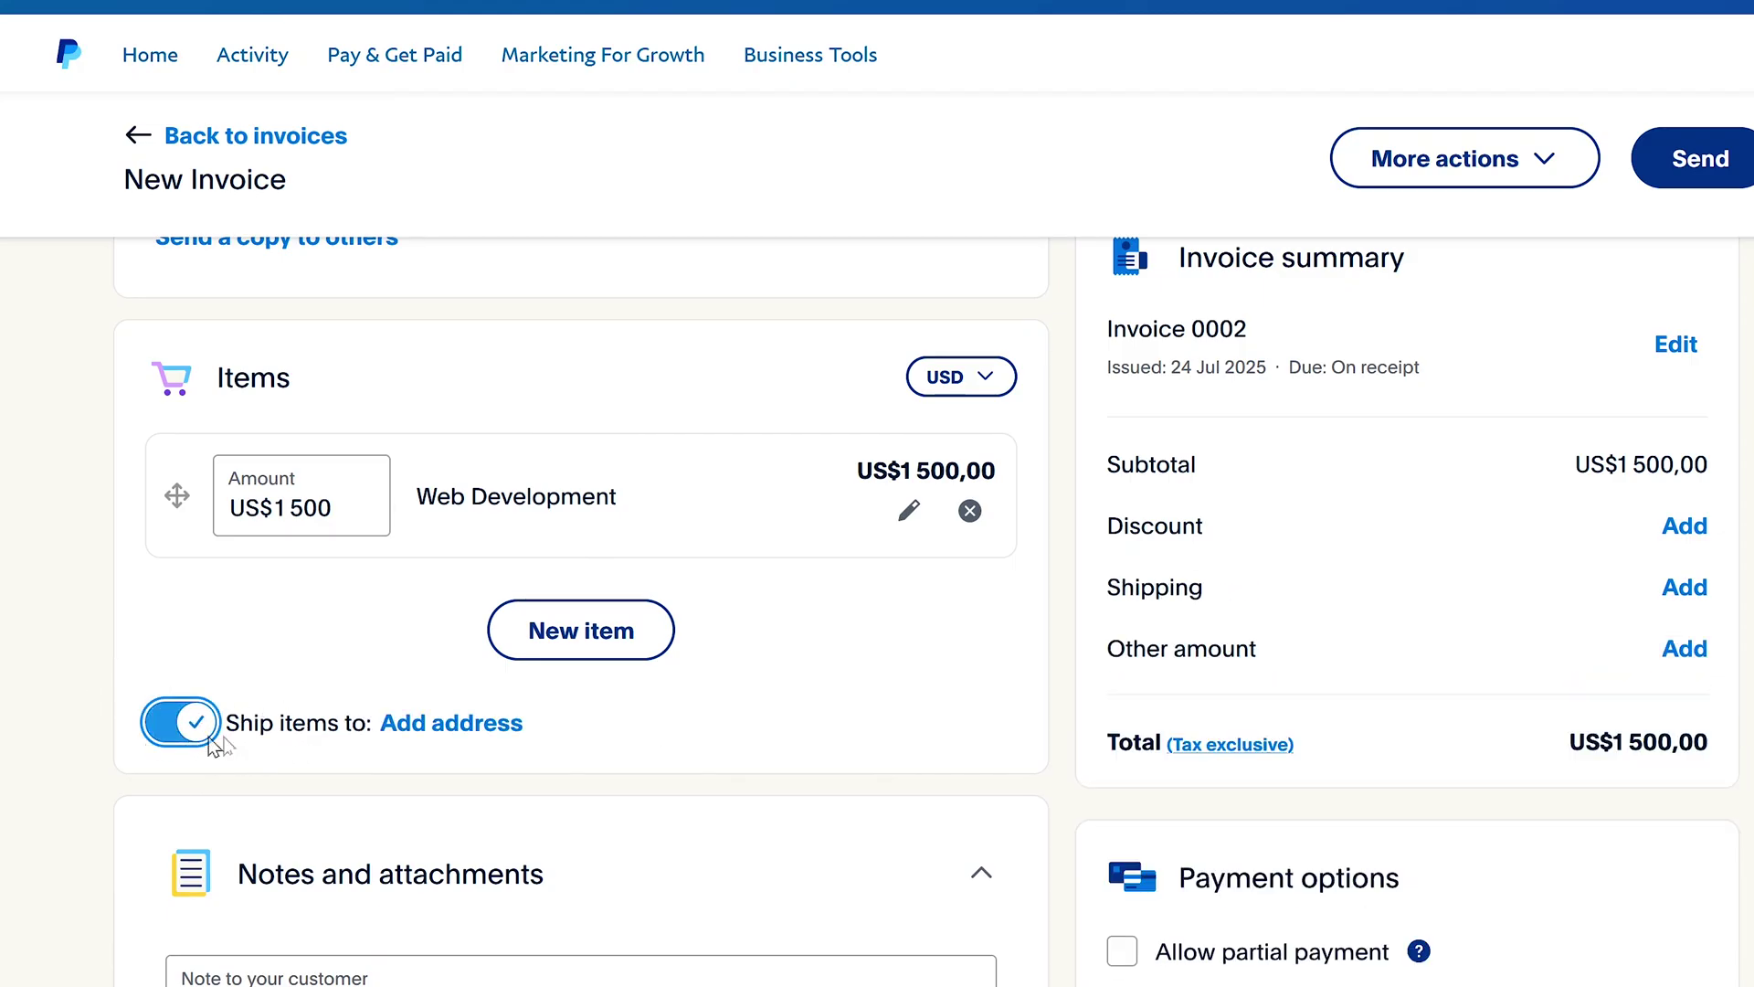
left_click(191, 736)
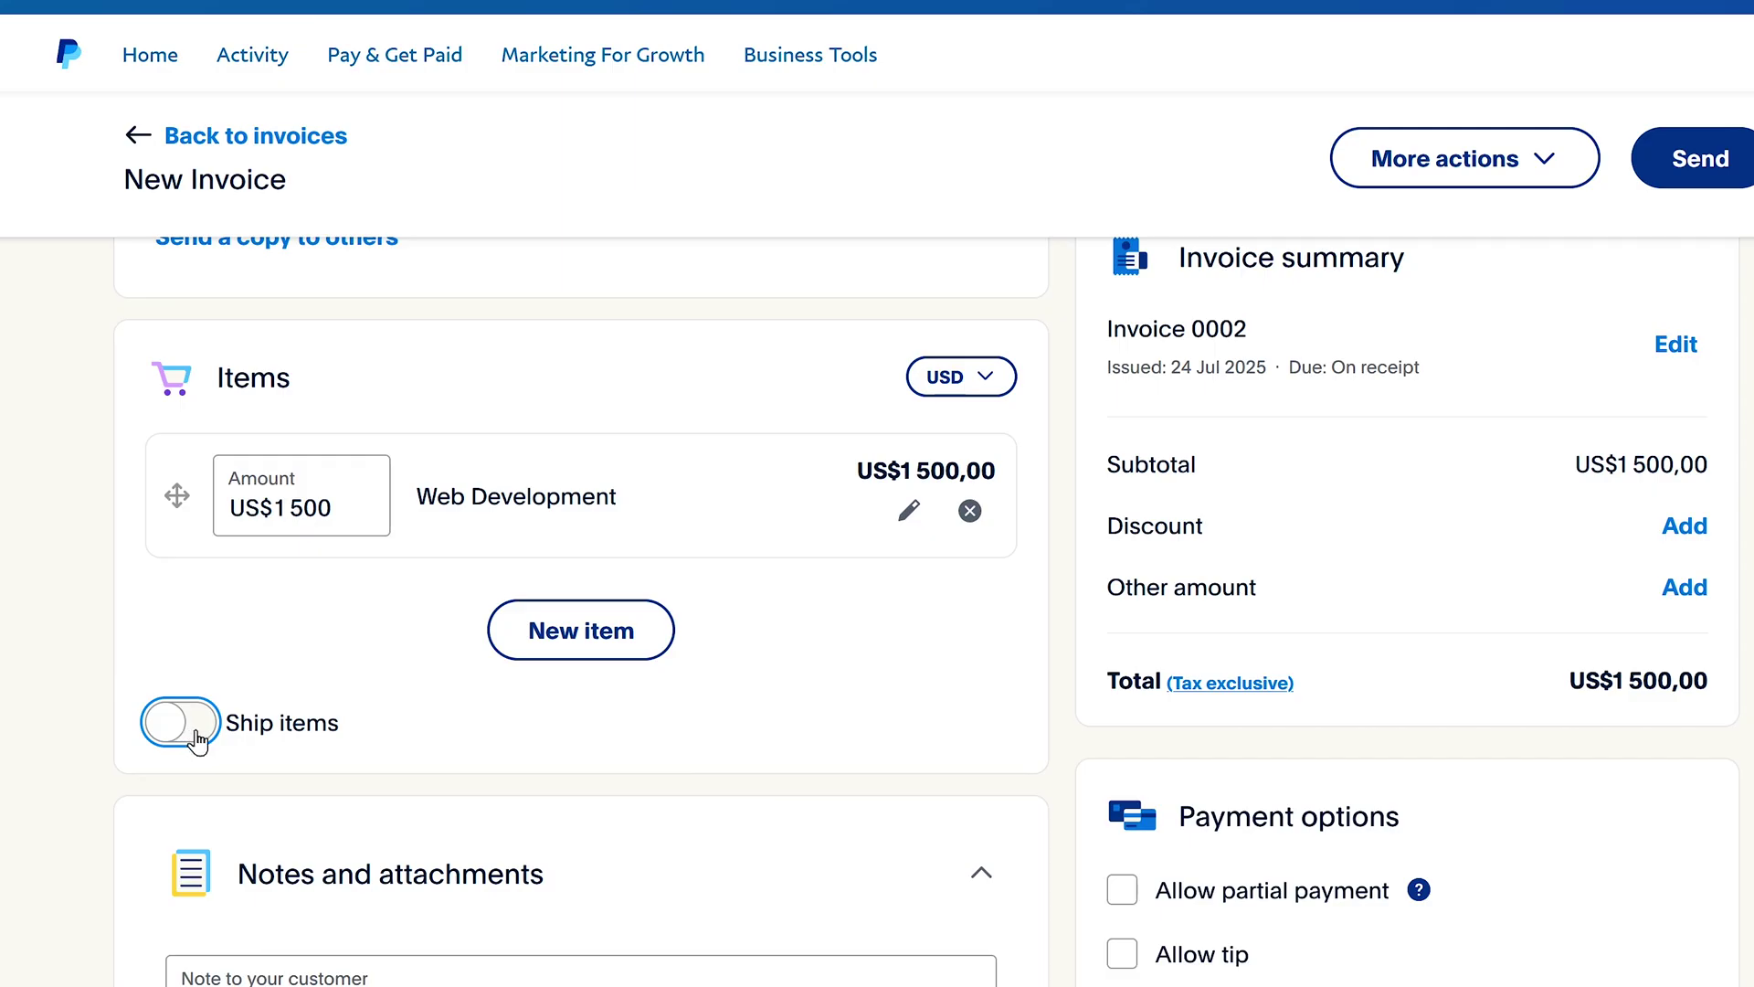
Try Allow partial payment with a minimum due amount, then turn it back off.
scroll(530, 777, "down", 2)
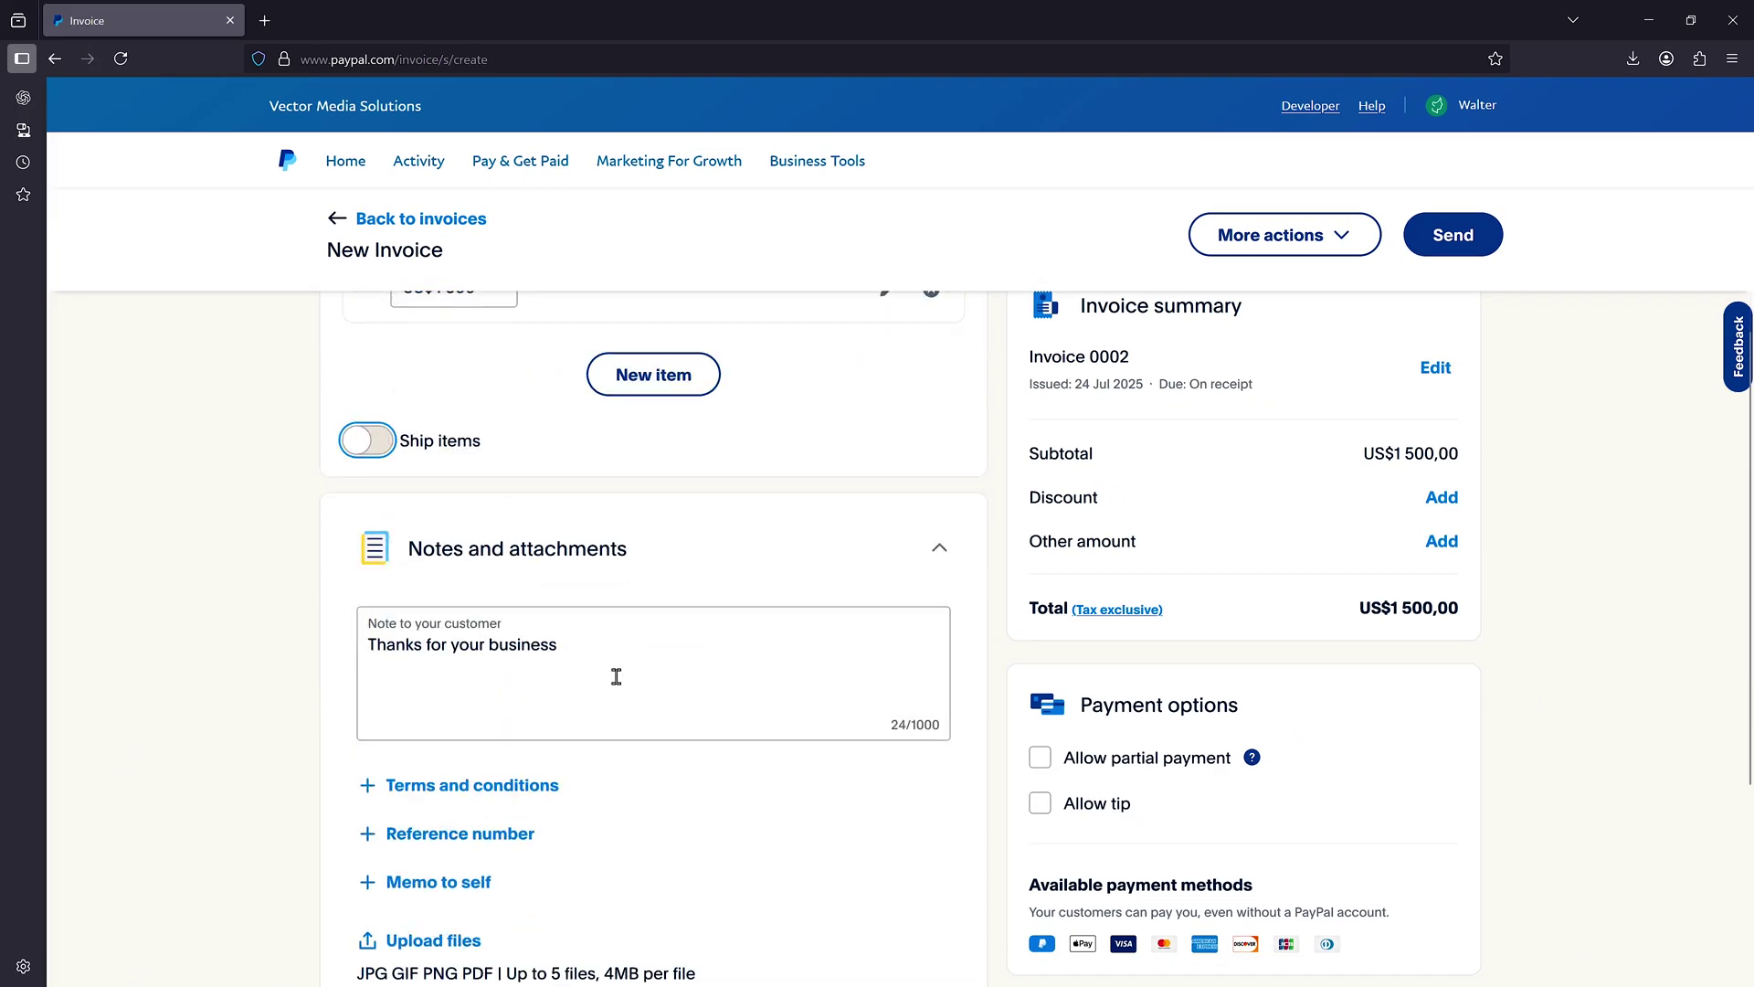
scroll(617, 676, "down", 2)
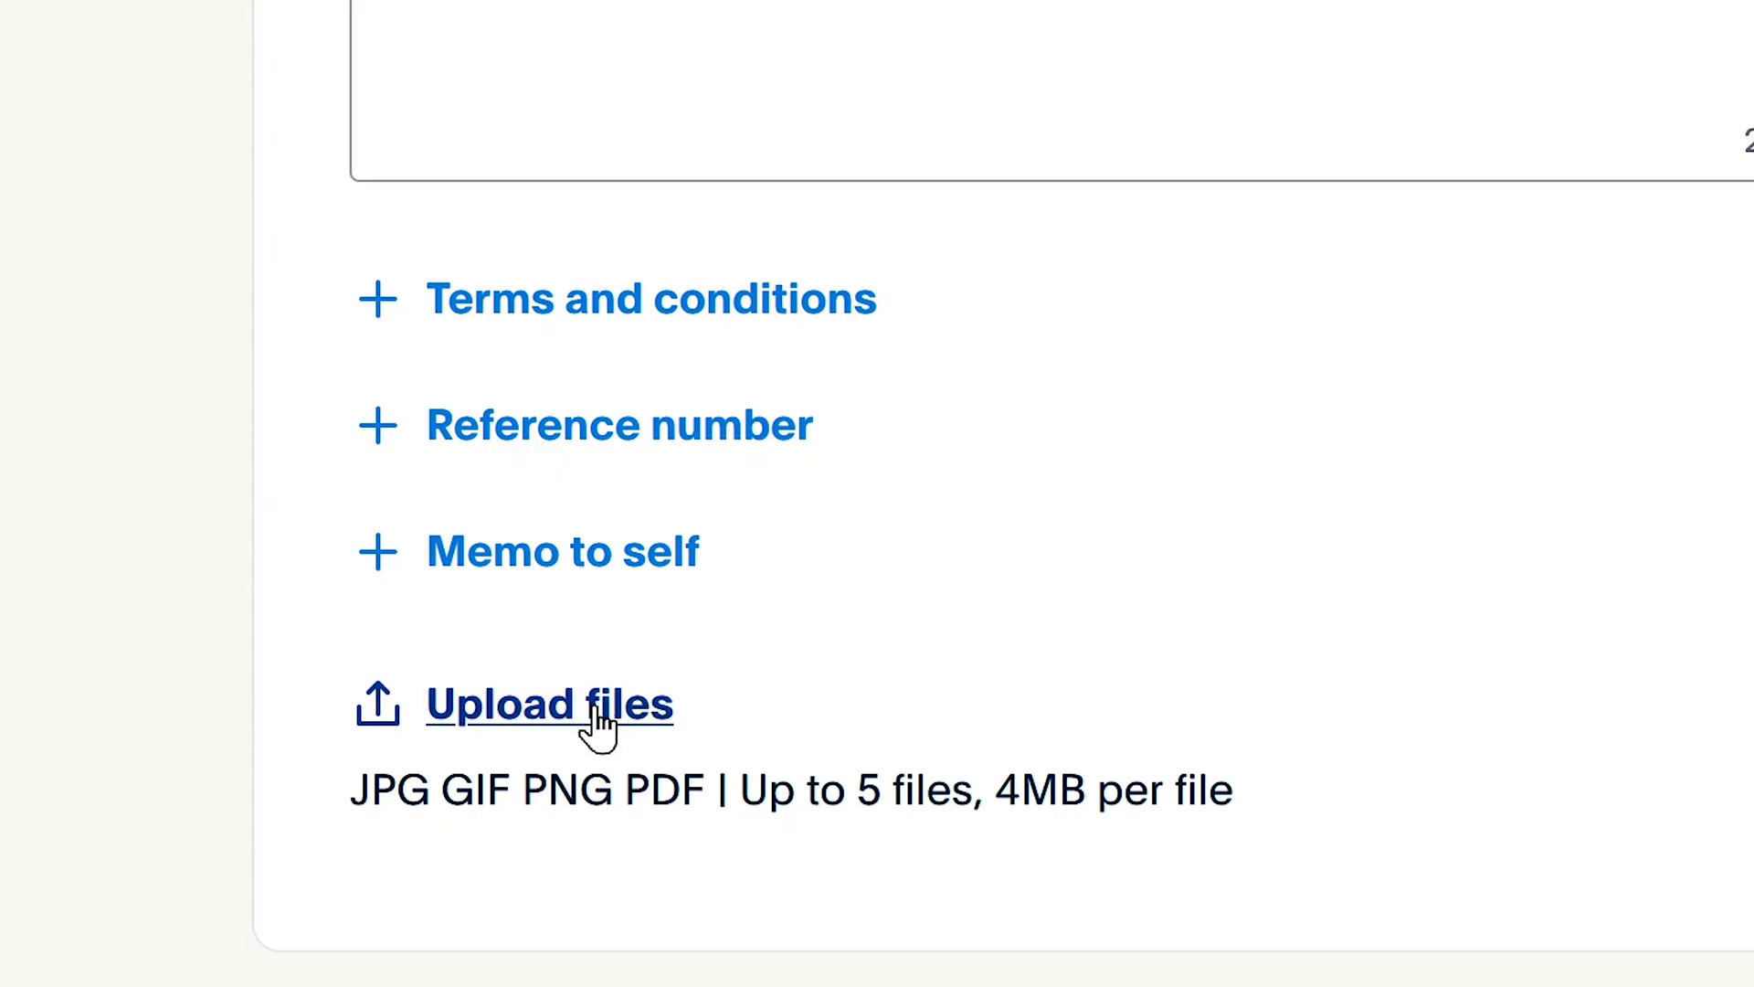
scroll(599, 722, "up", 5)
scroll(599, 722, "down", 4)
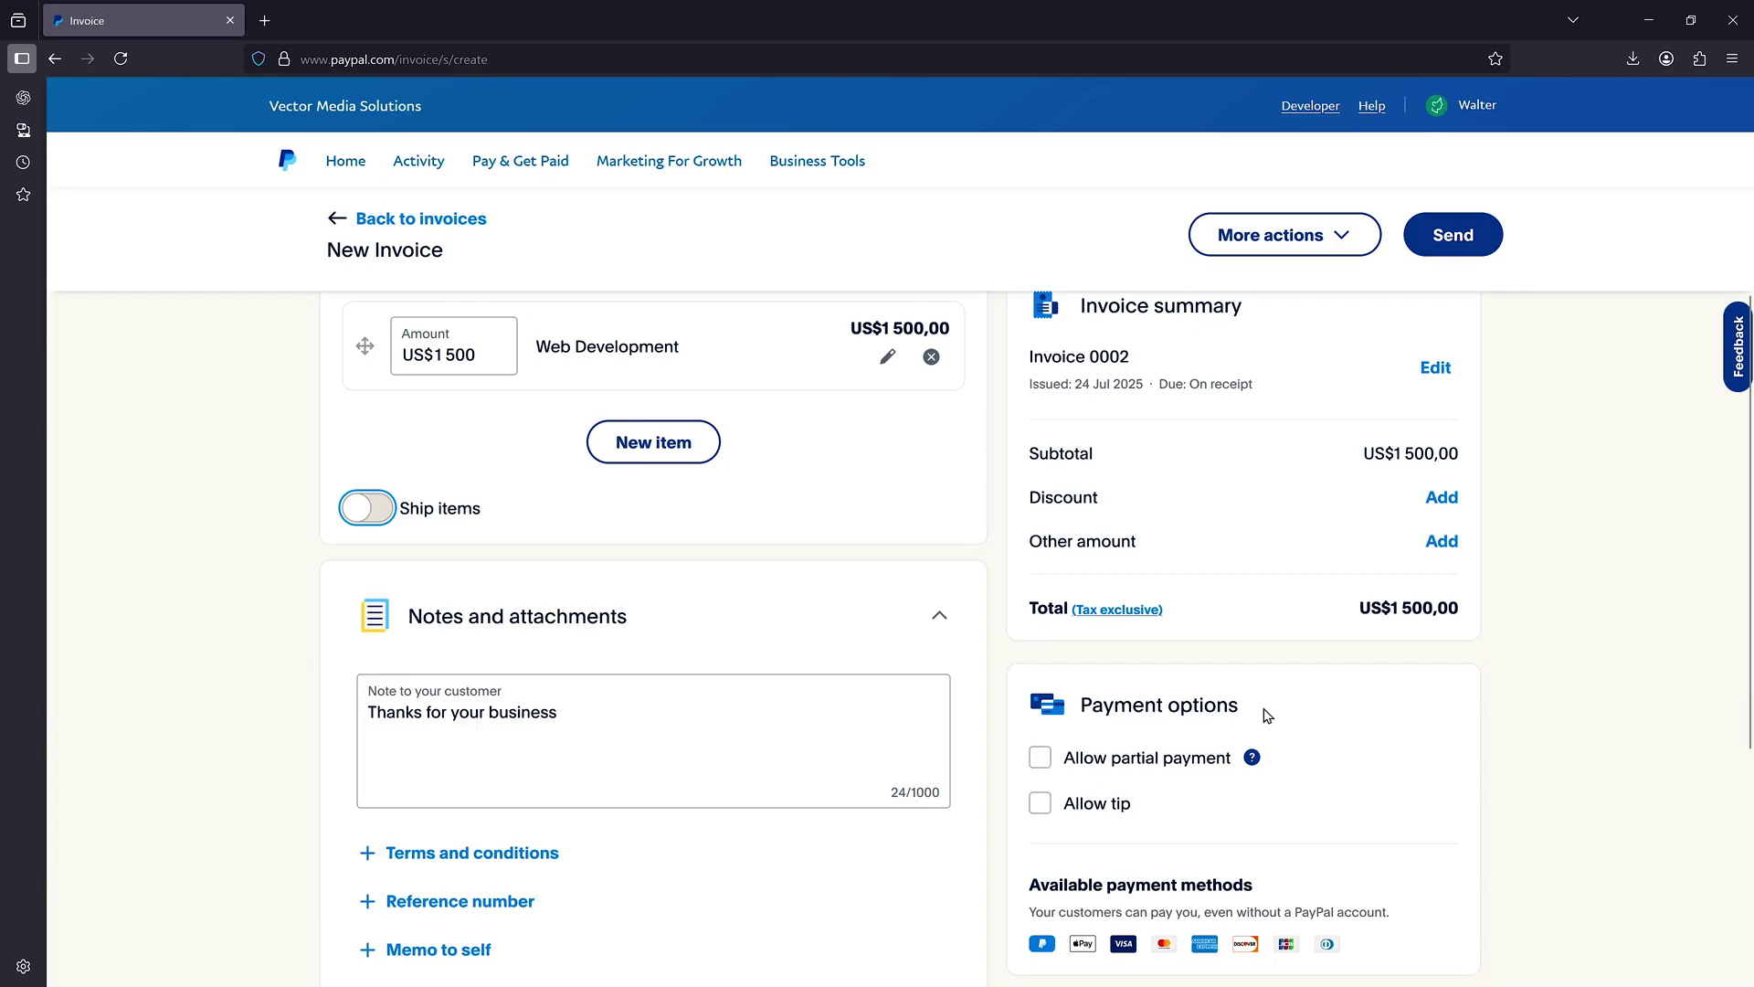
left_click(1086, 769)
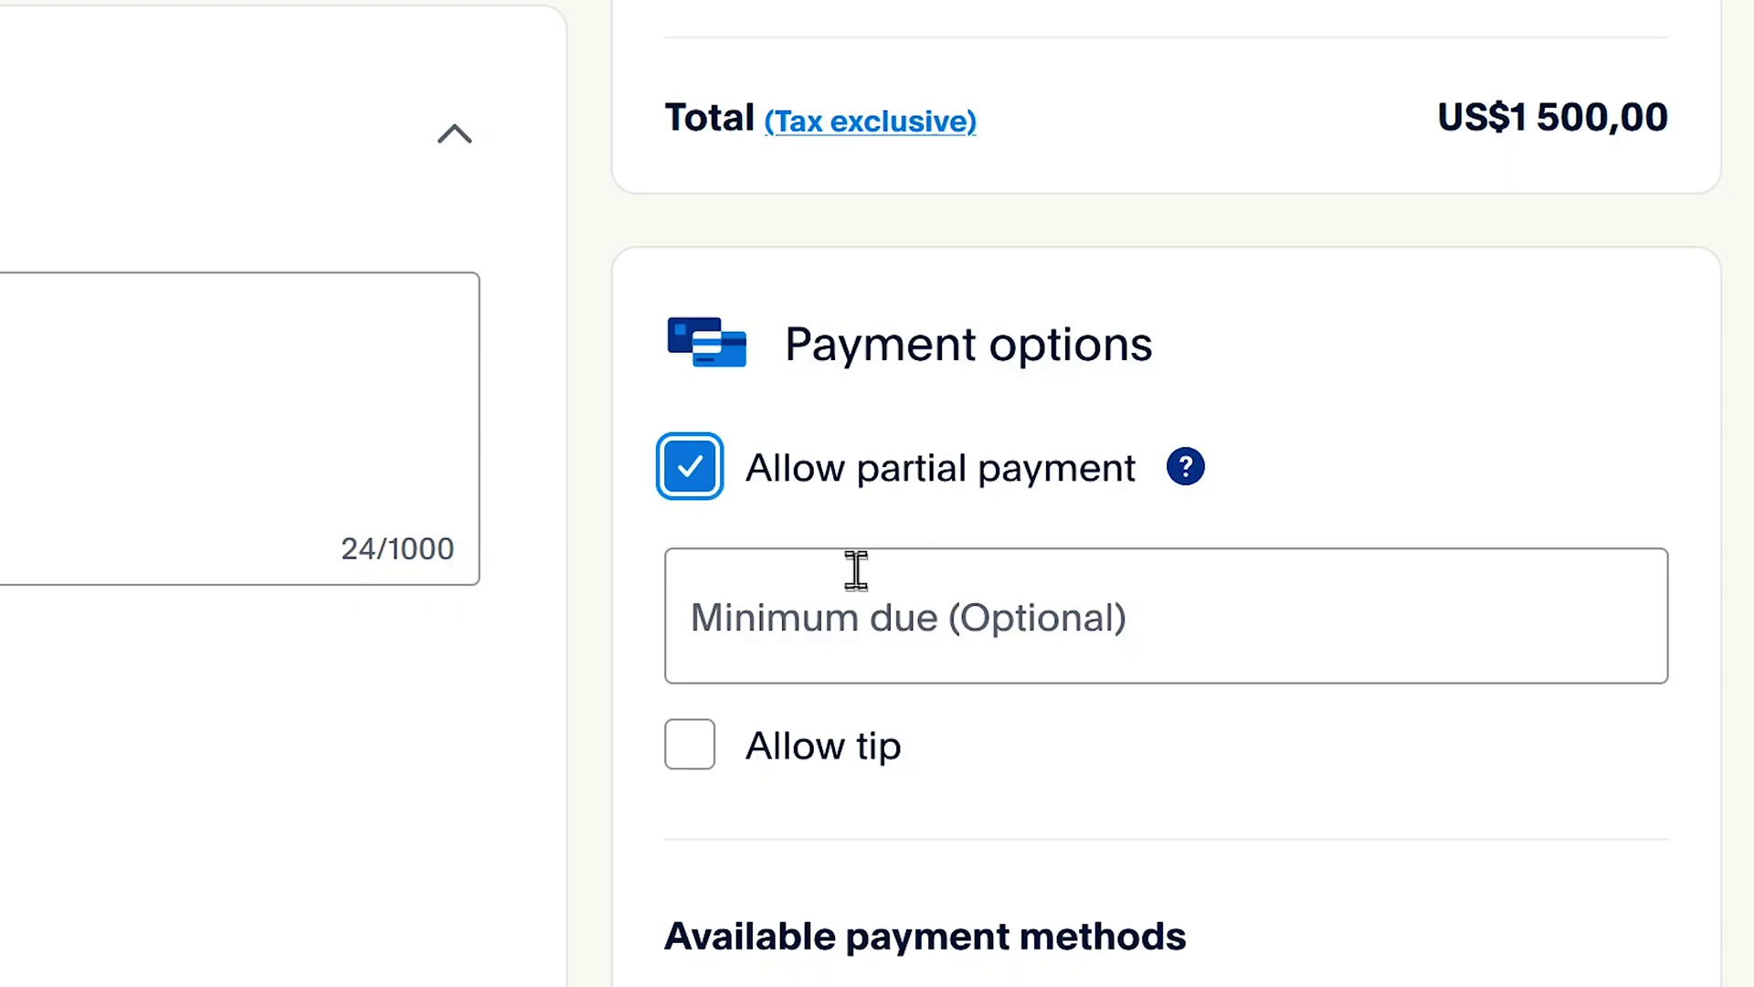
left_click(869, 626)
type("811")
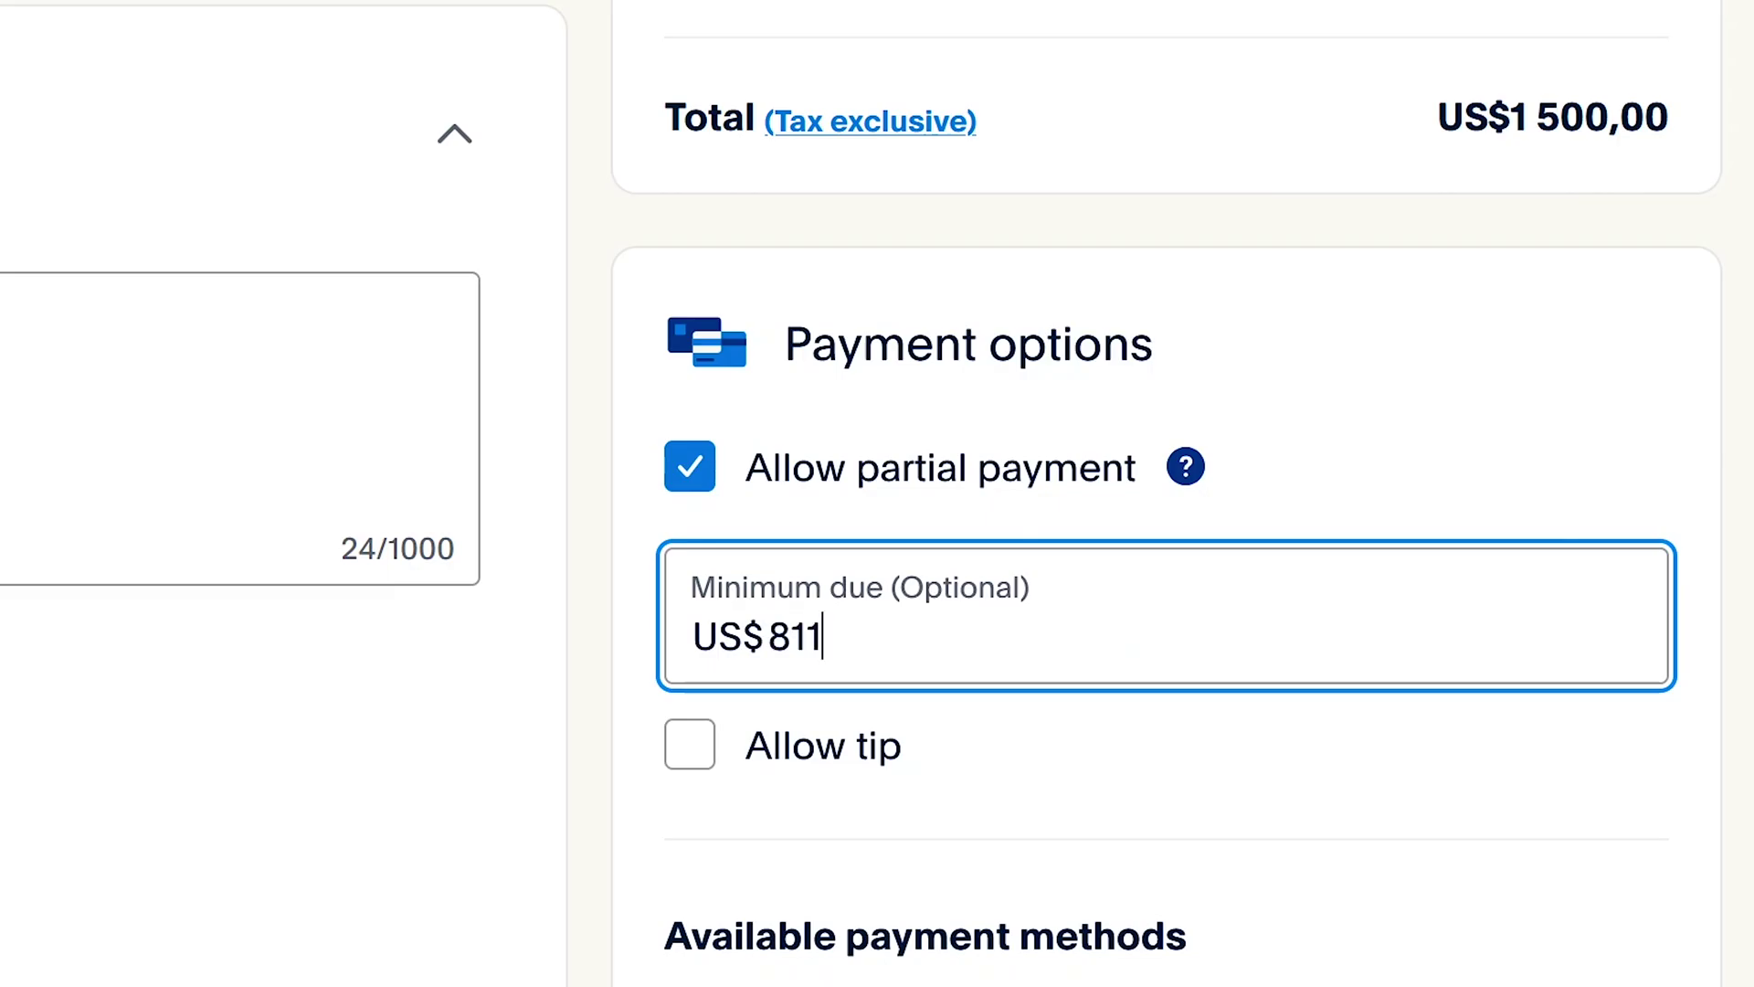
key("BackSpace")
key("BackSpace")
type("00")
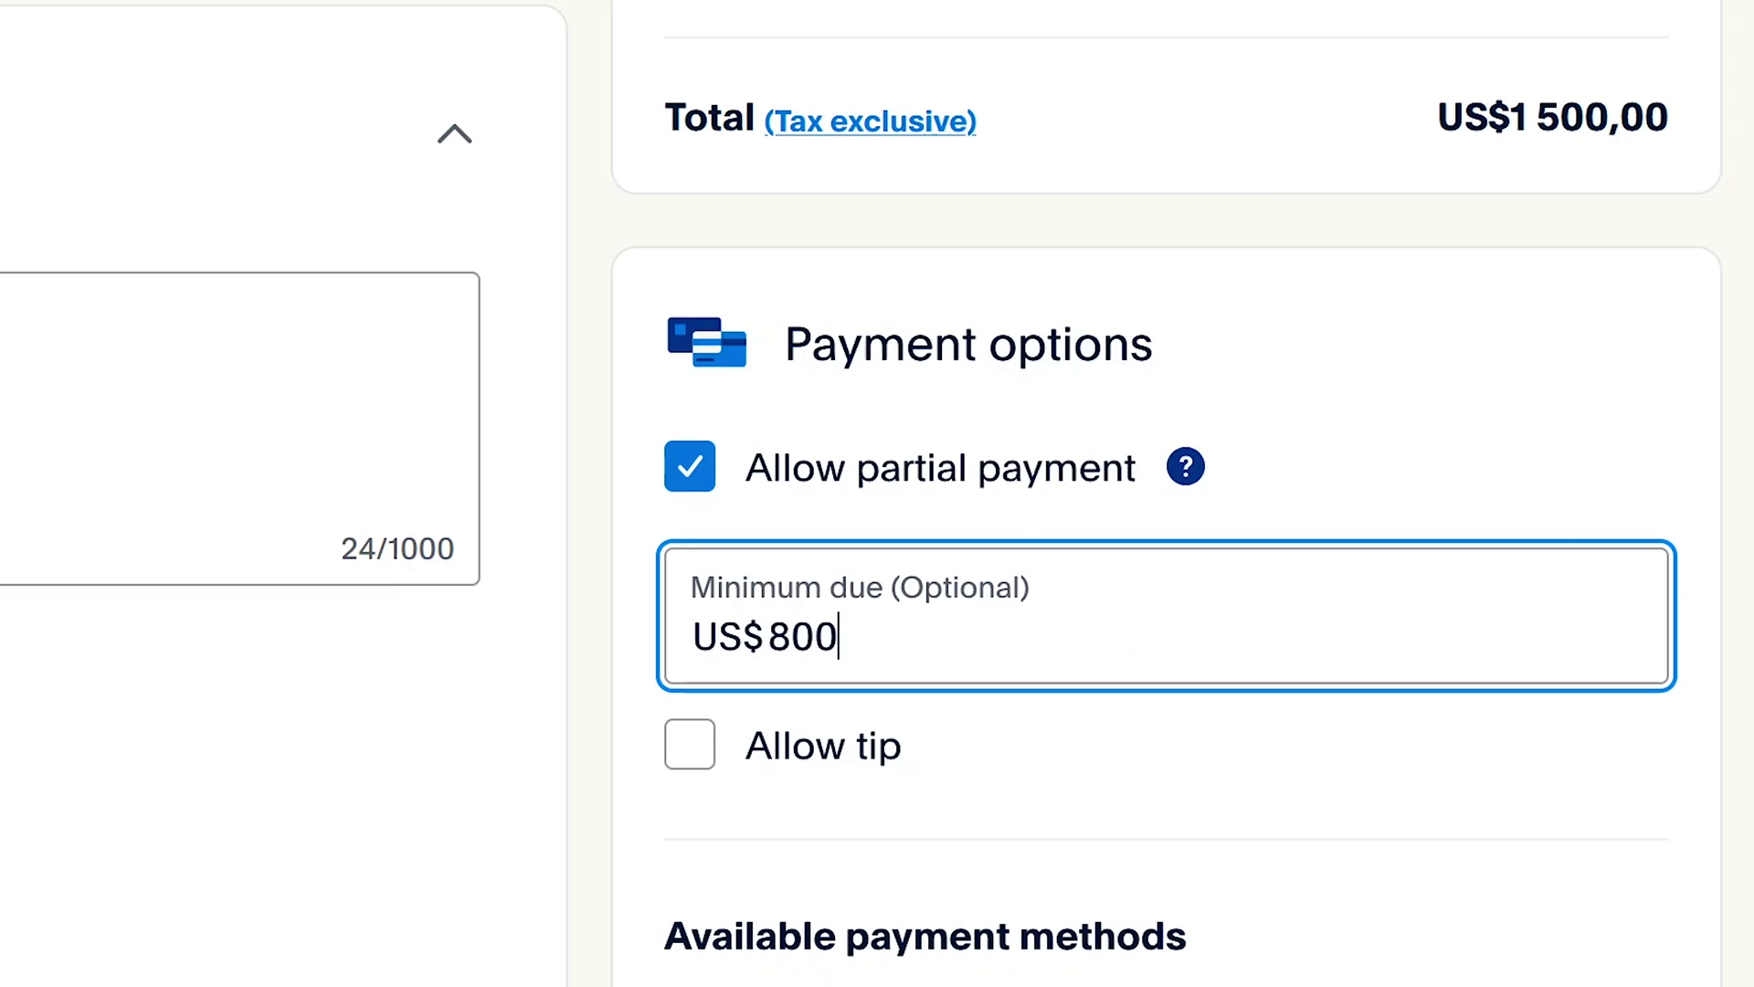
left_click(686, 498)
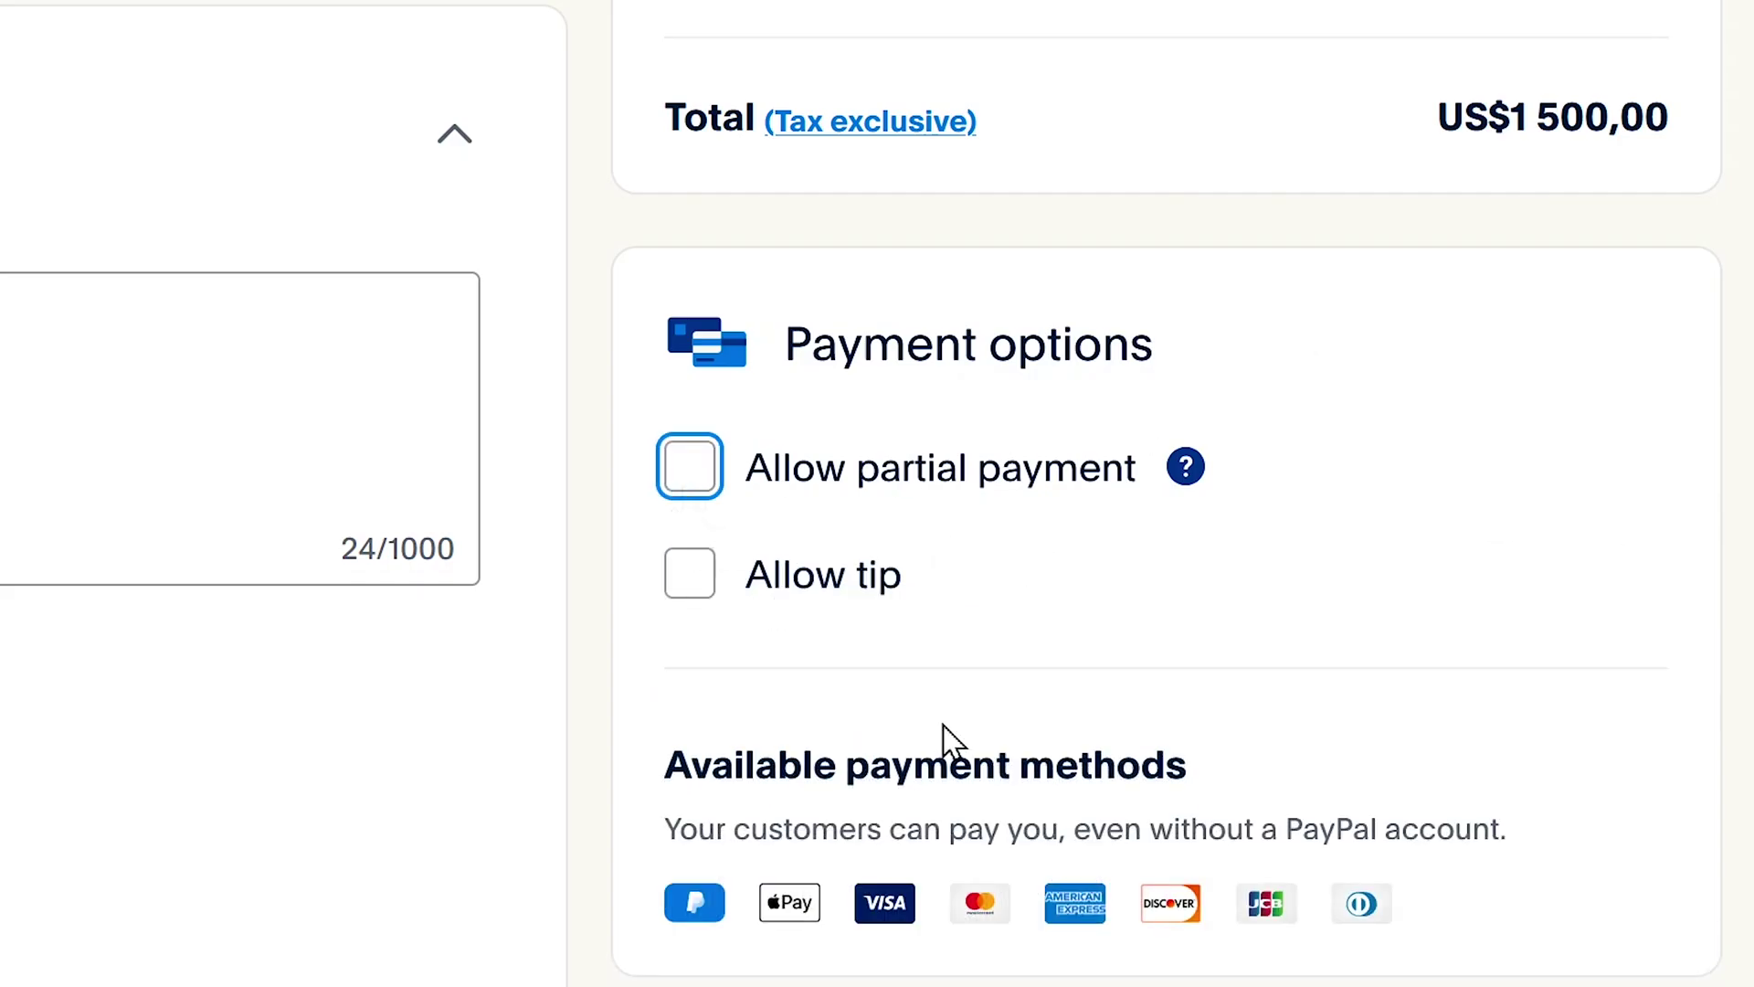
Tick Allow tip so the customer can tip on the US$1 500,00 total.
left_click(709, 596)
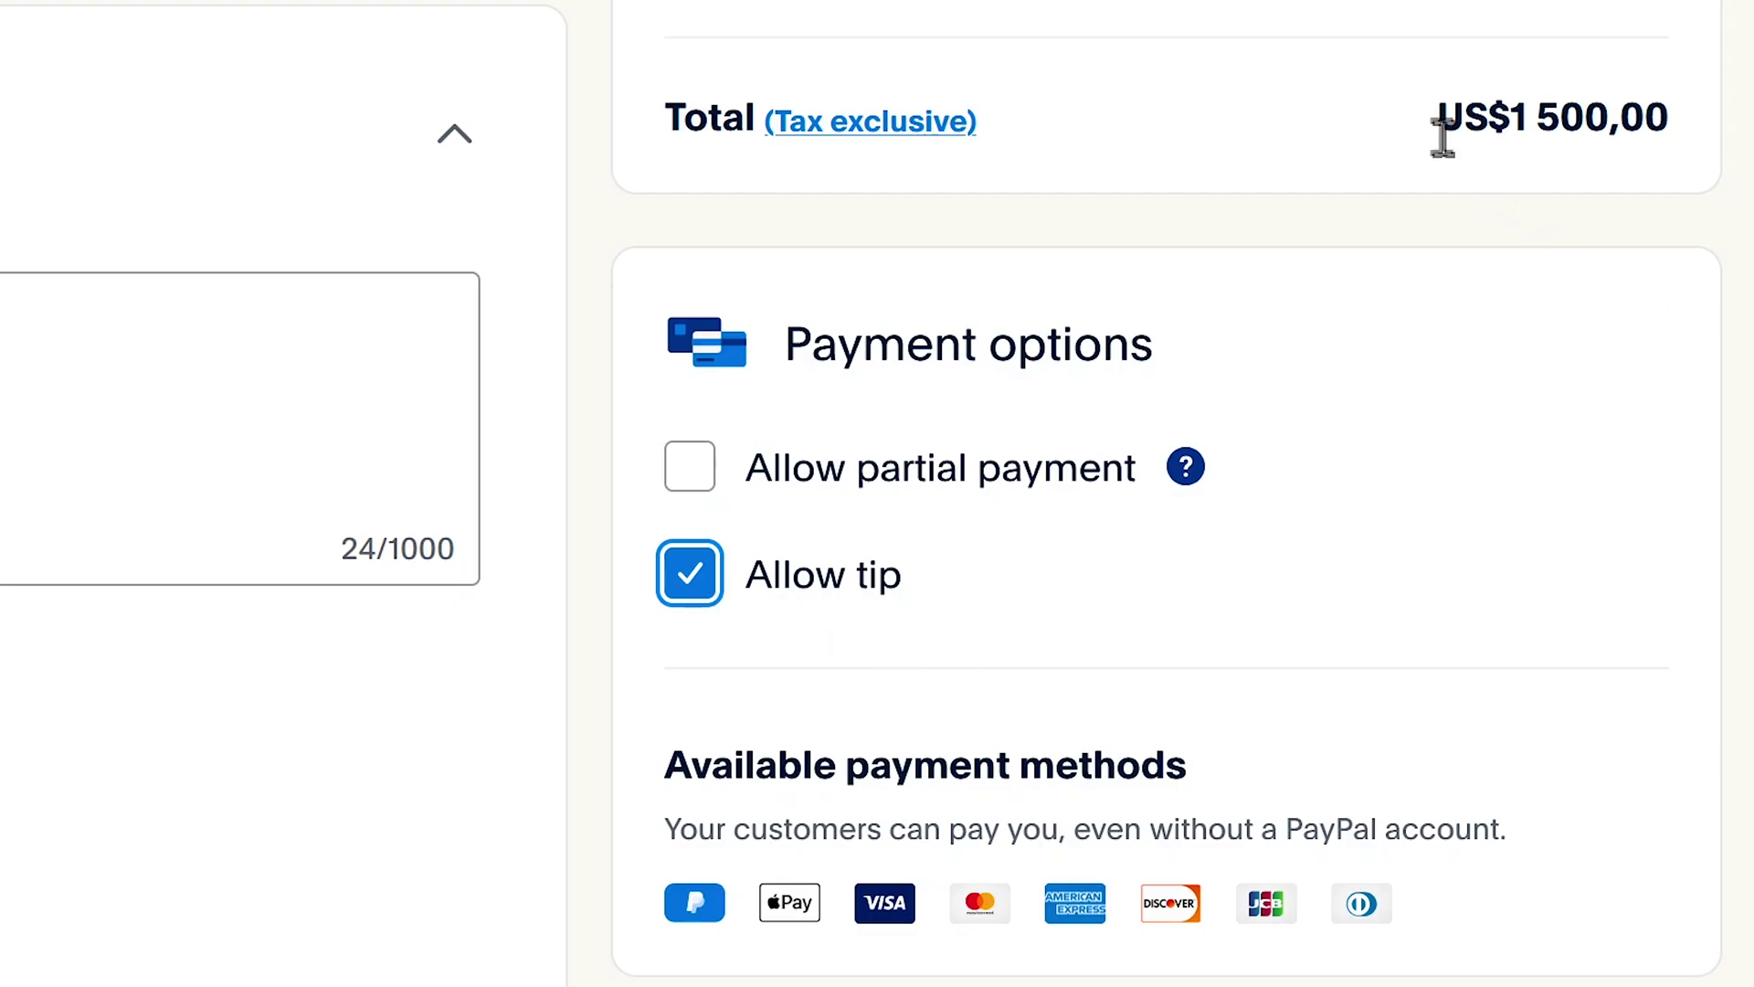
left_click_drag(1436, 121, 1721, 139)
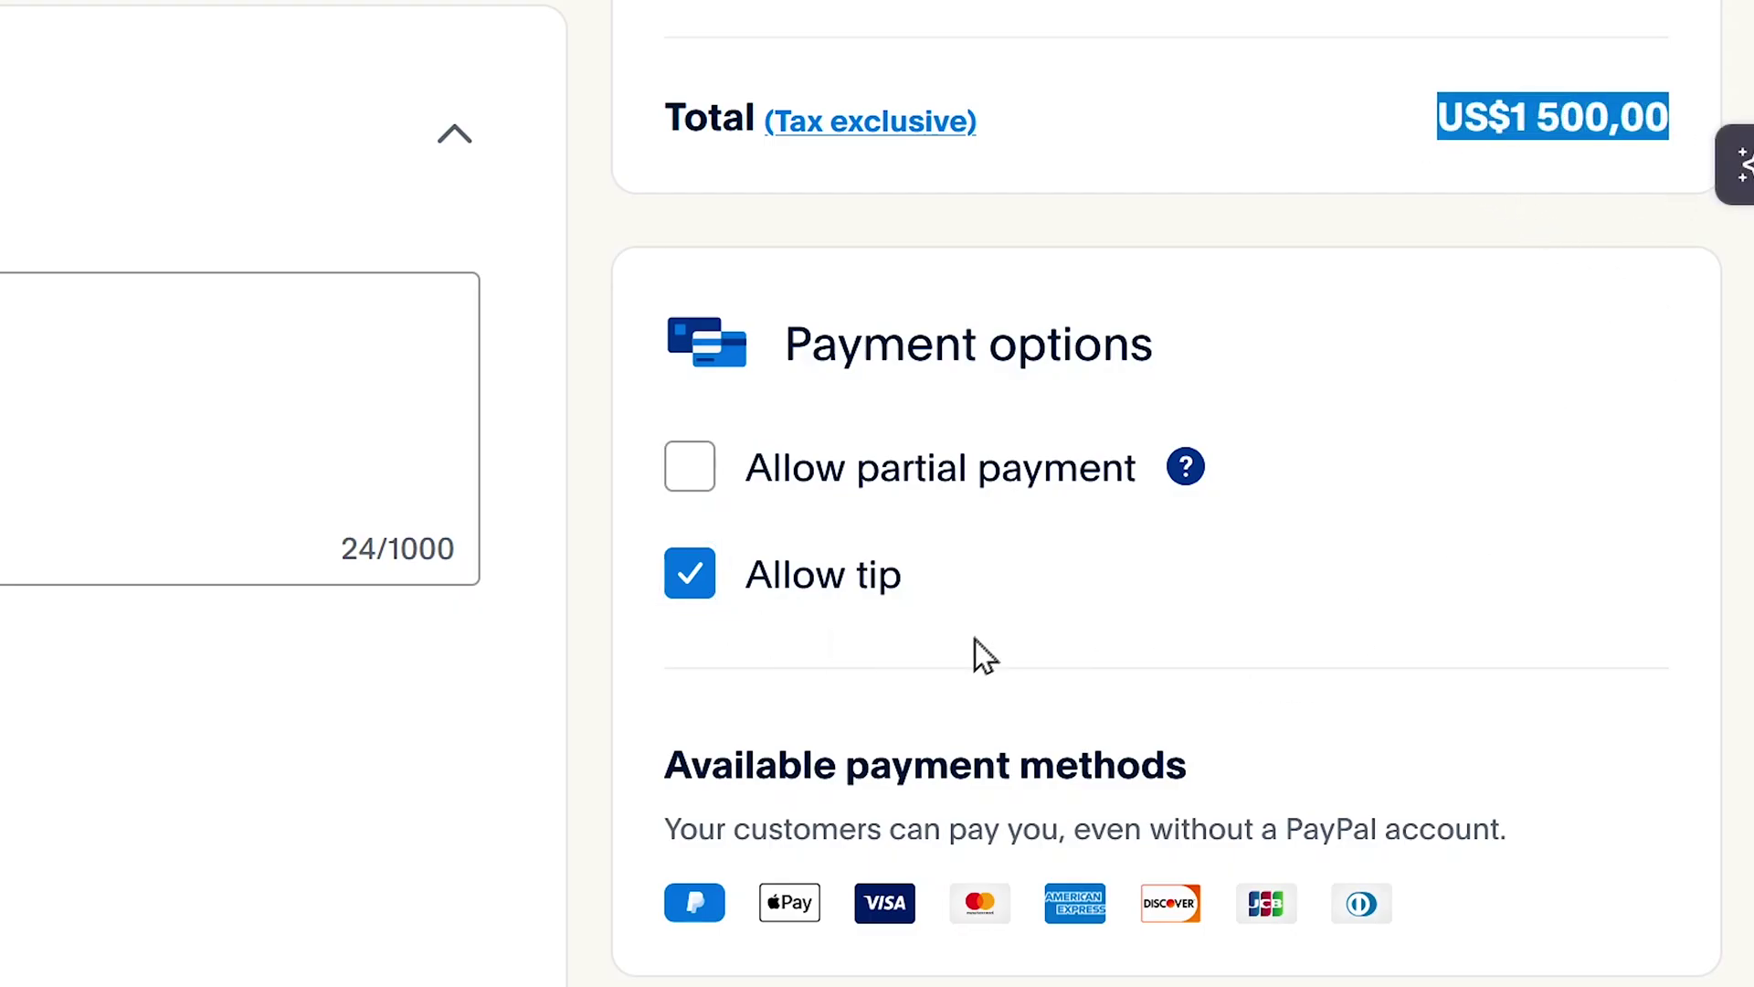
scroll(975, 685, "down", 2)
scroll(883, 874, "down", 3)
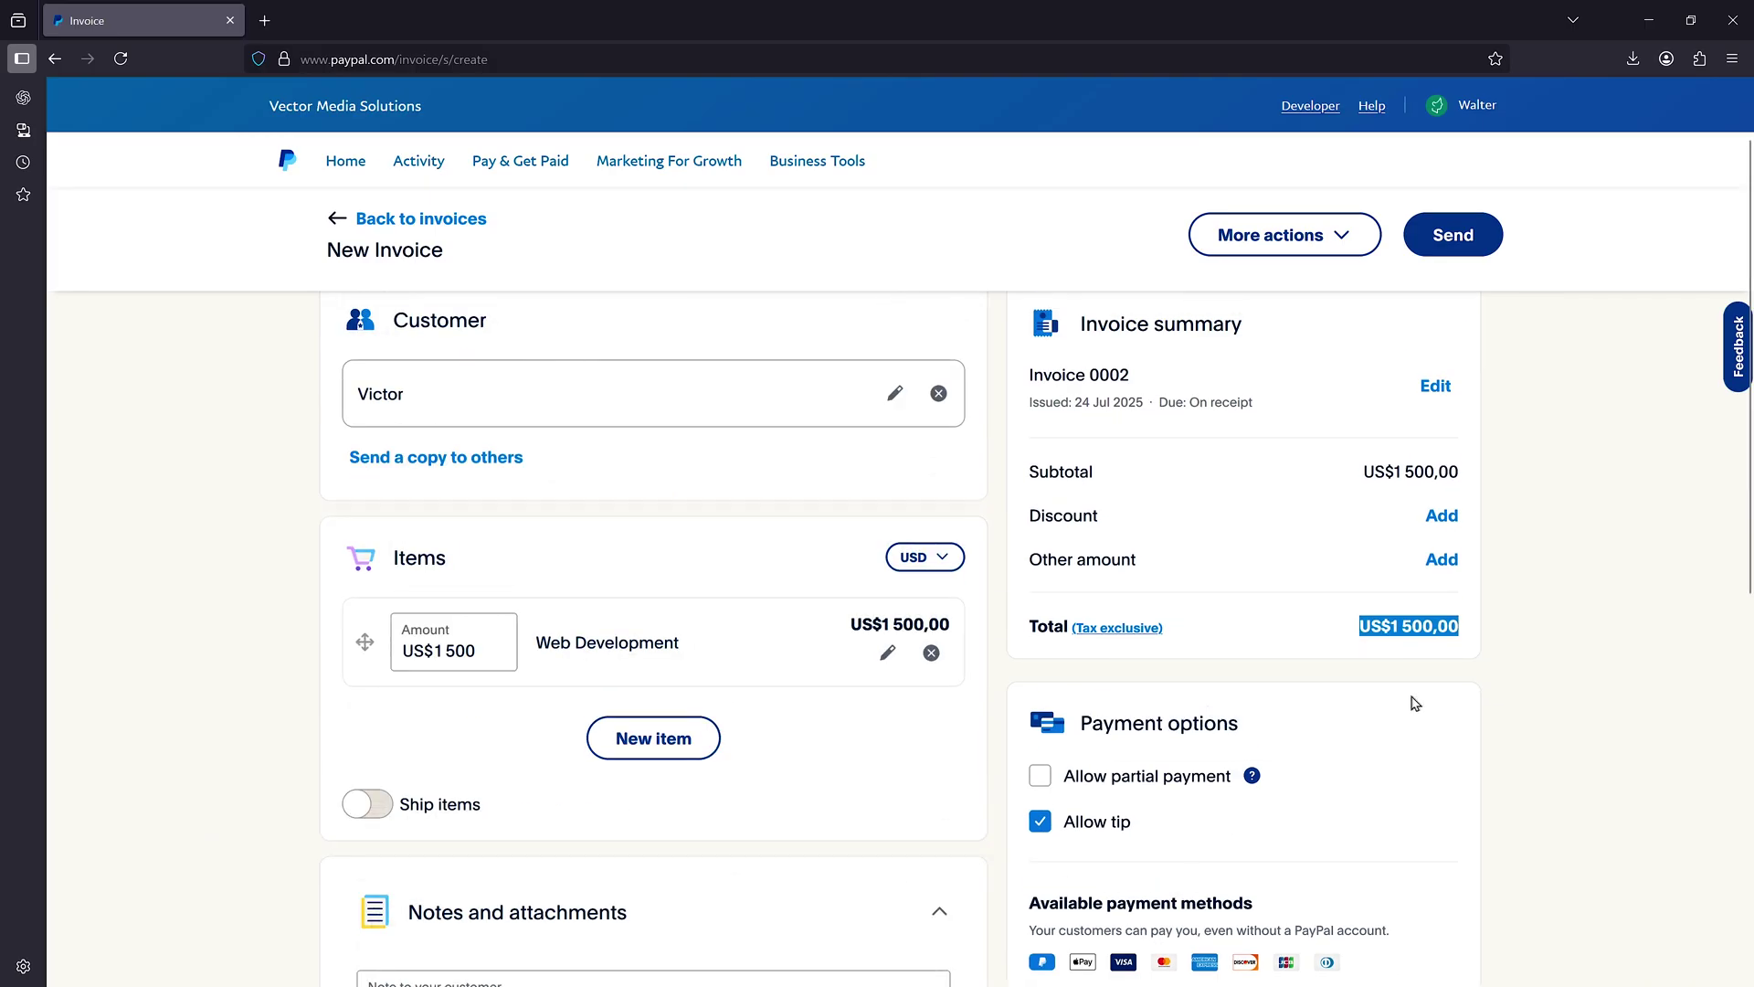
Preview invoice #0002 as the customer will see it.
scroll(1415, 703, "up", 1)
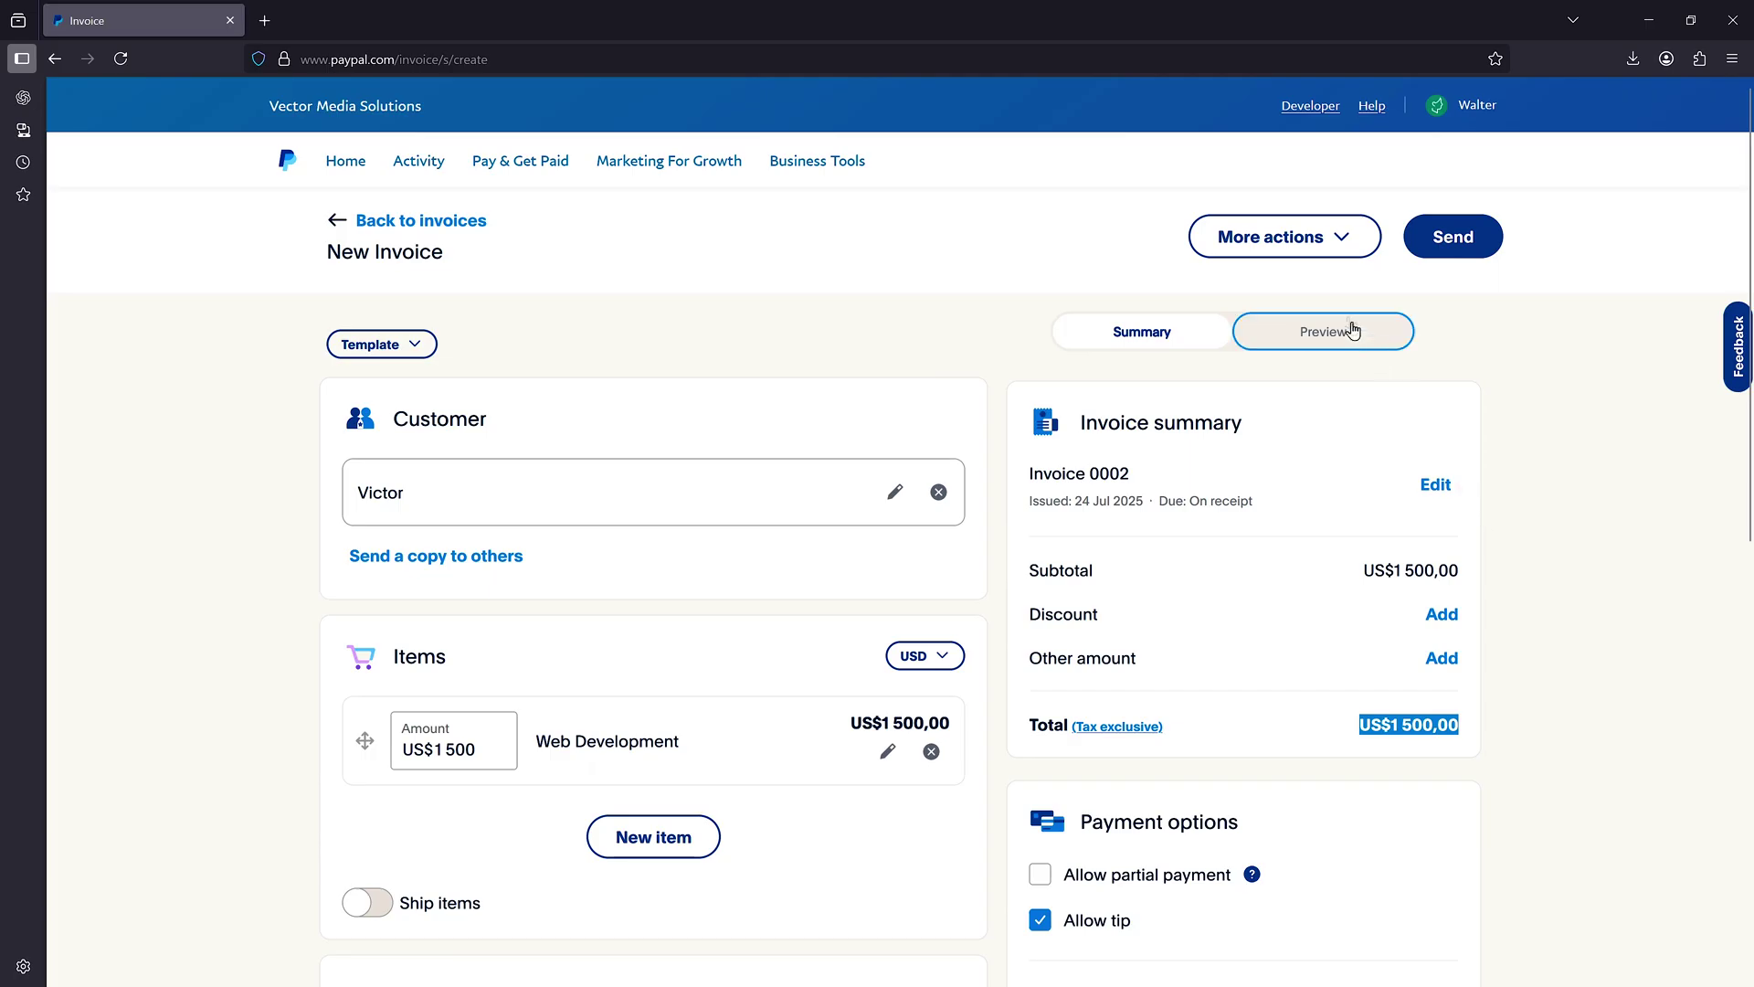
left_click(1322, 338)
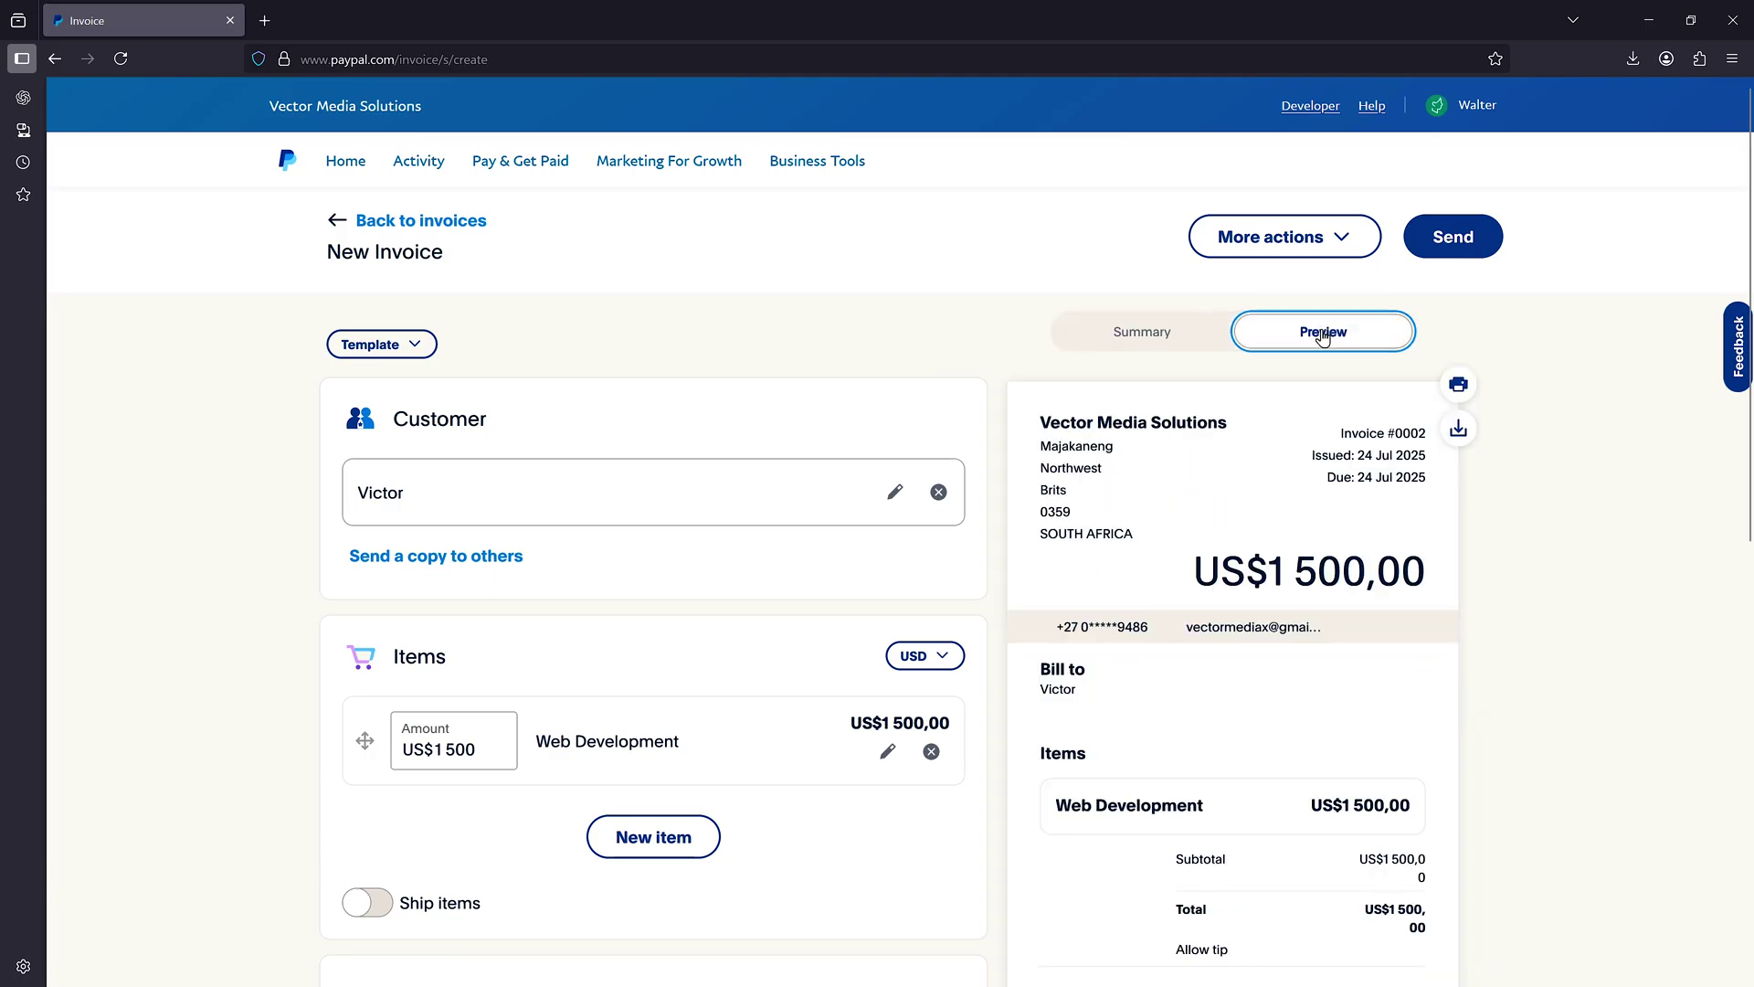
scroll(1243, 693, "down", 3)
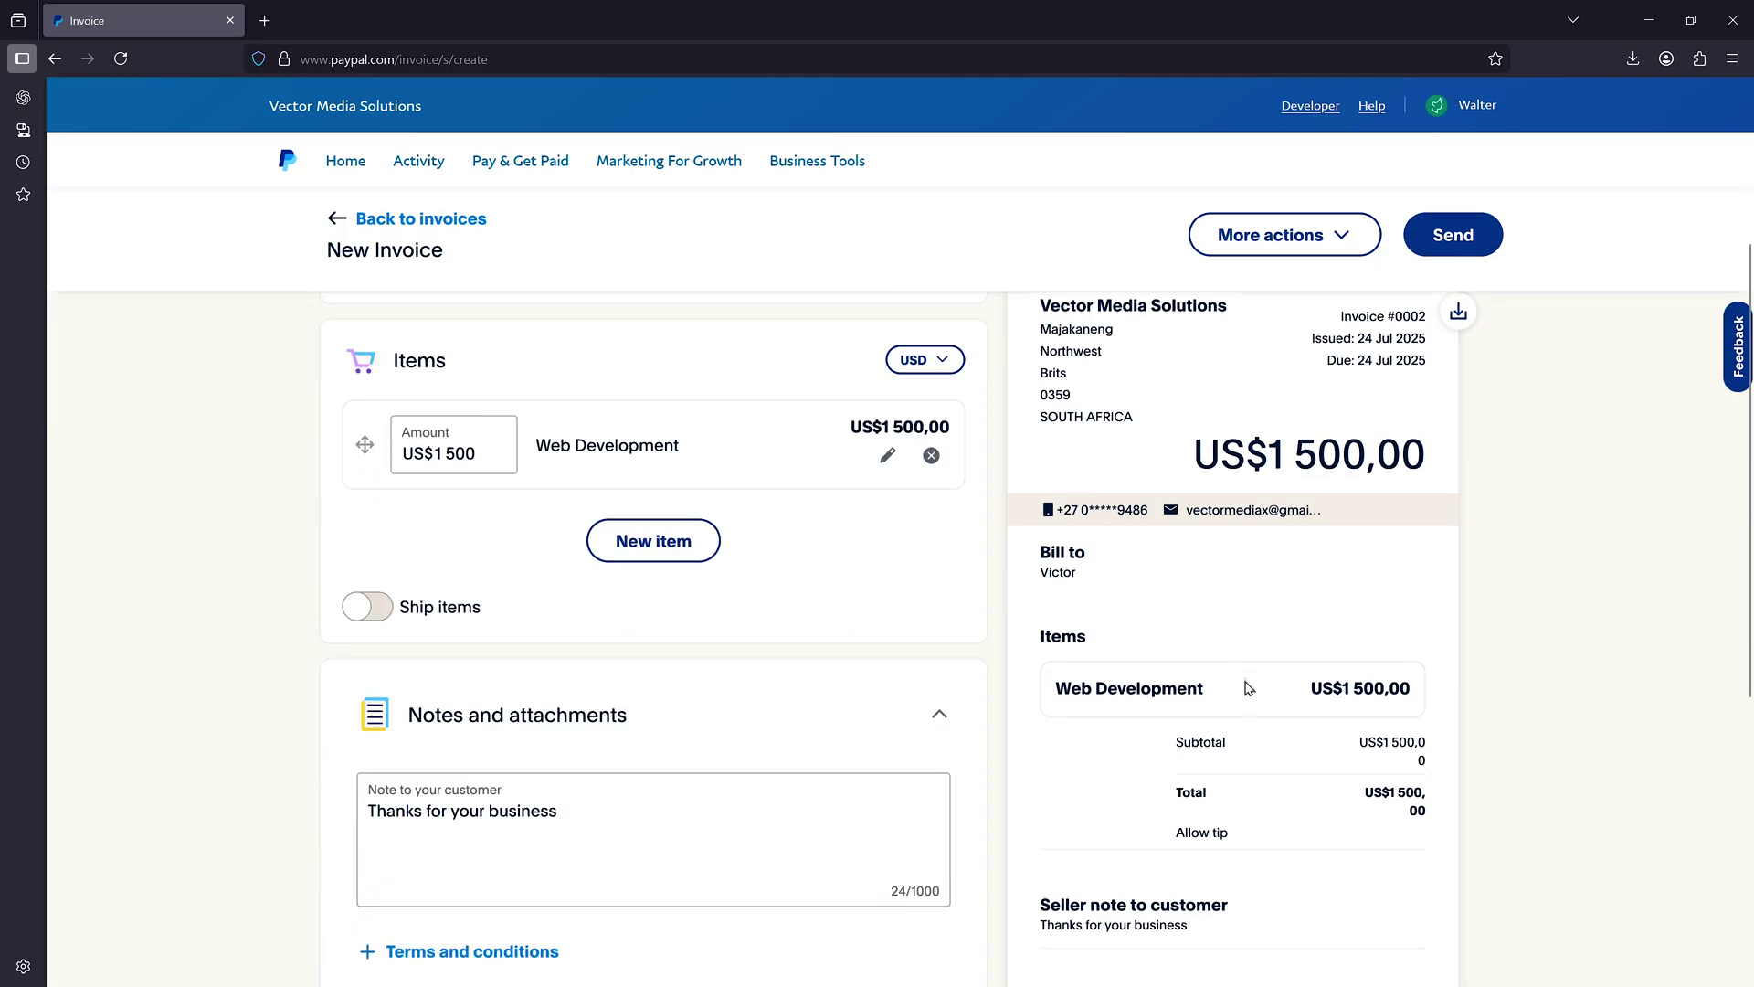
scroll(1249, 688, "down", 3)
scroll(1271, 850, "up", 5)
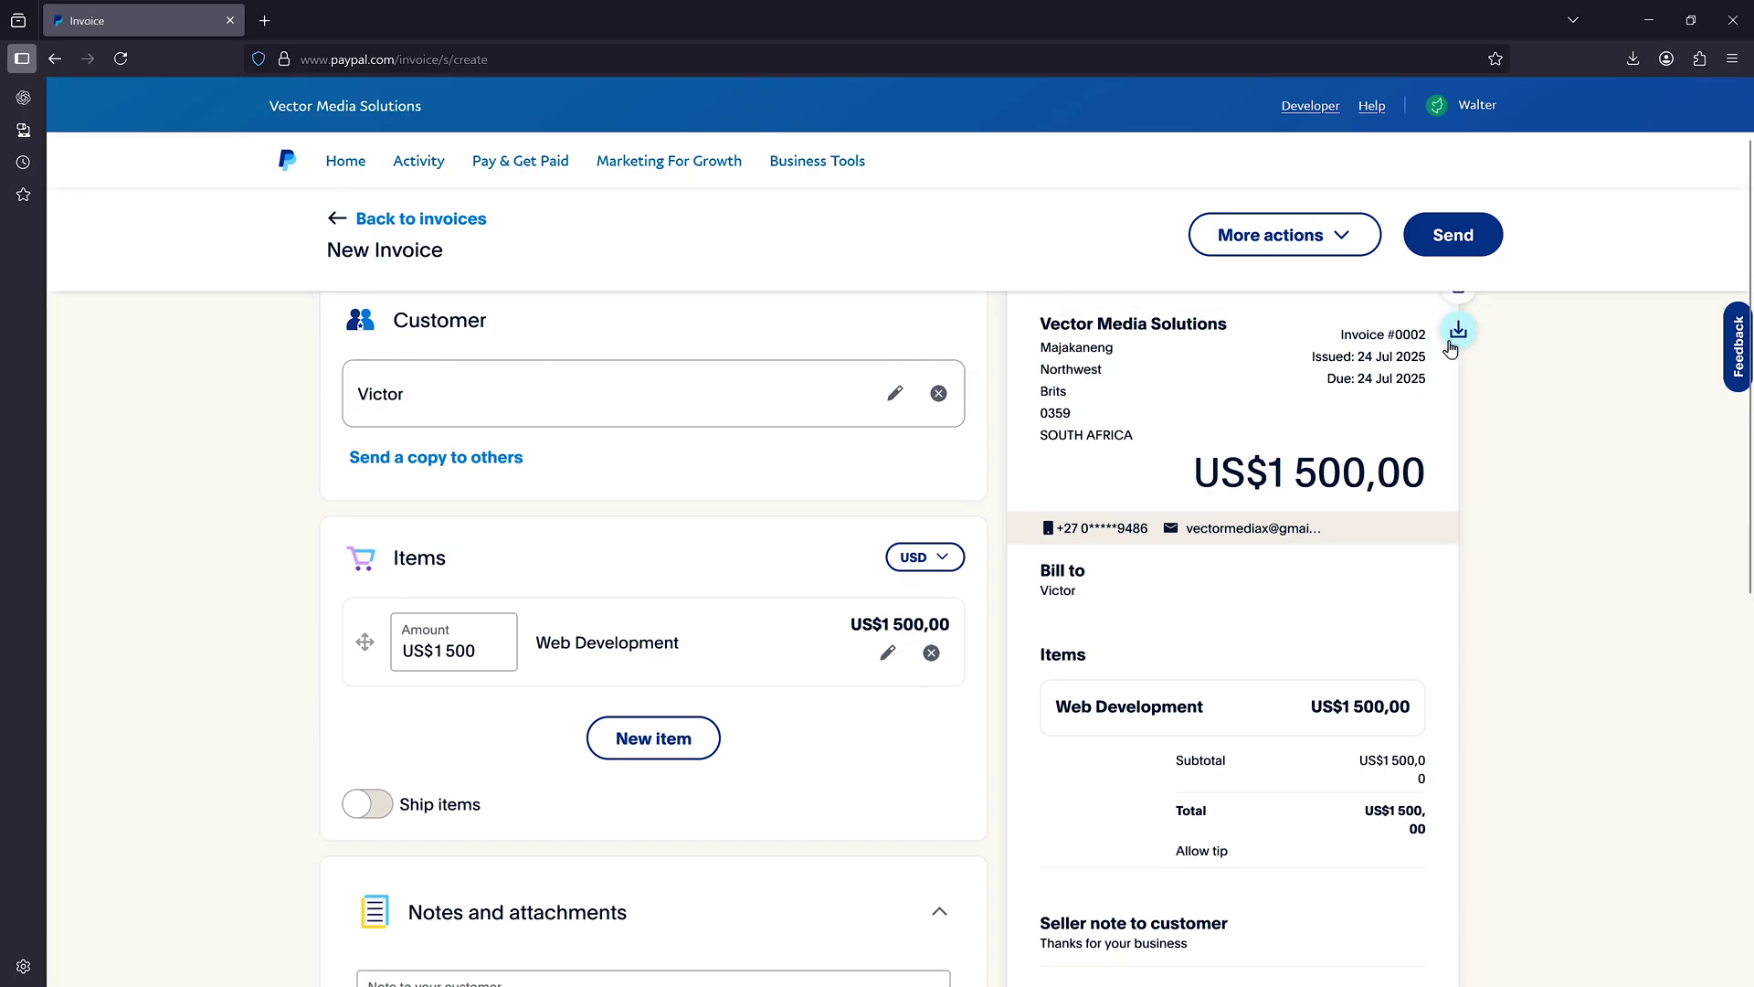
Download invoice #0002 as a PDF from the preview.
left_click(1453, 340)
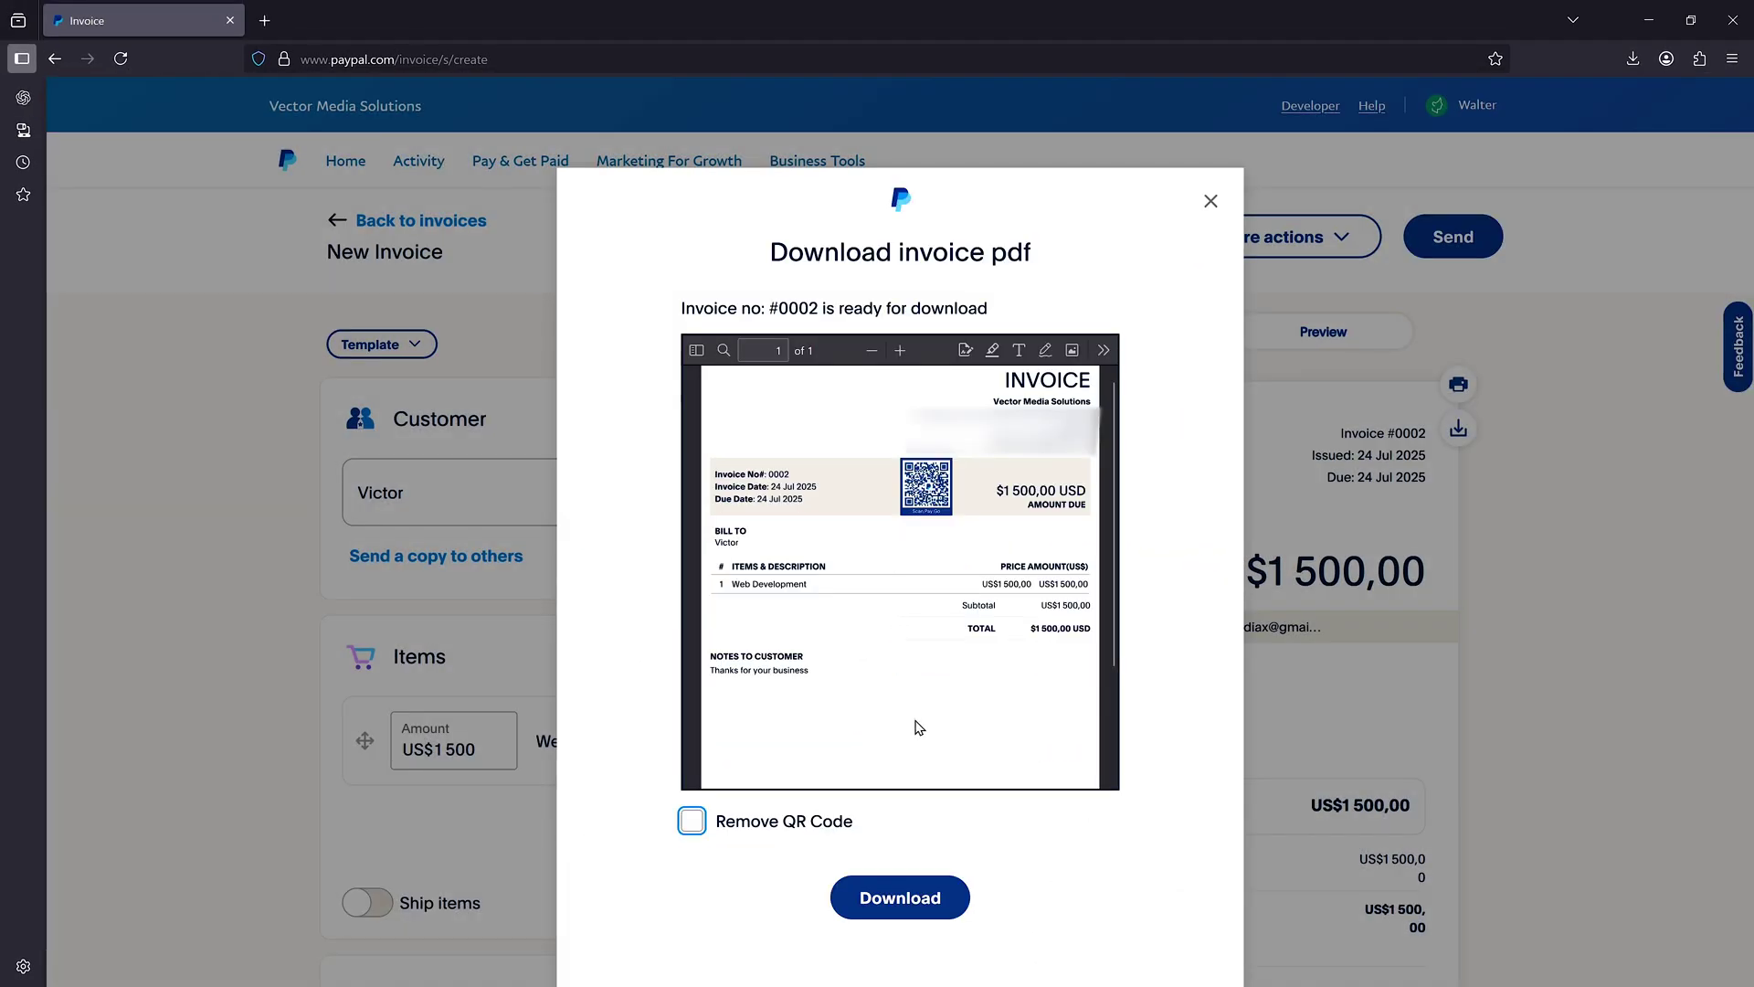
scroll(932, 548, "down", 3)
scroll(930, 521, "up", 3)
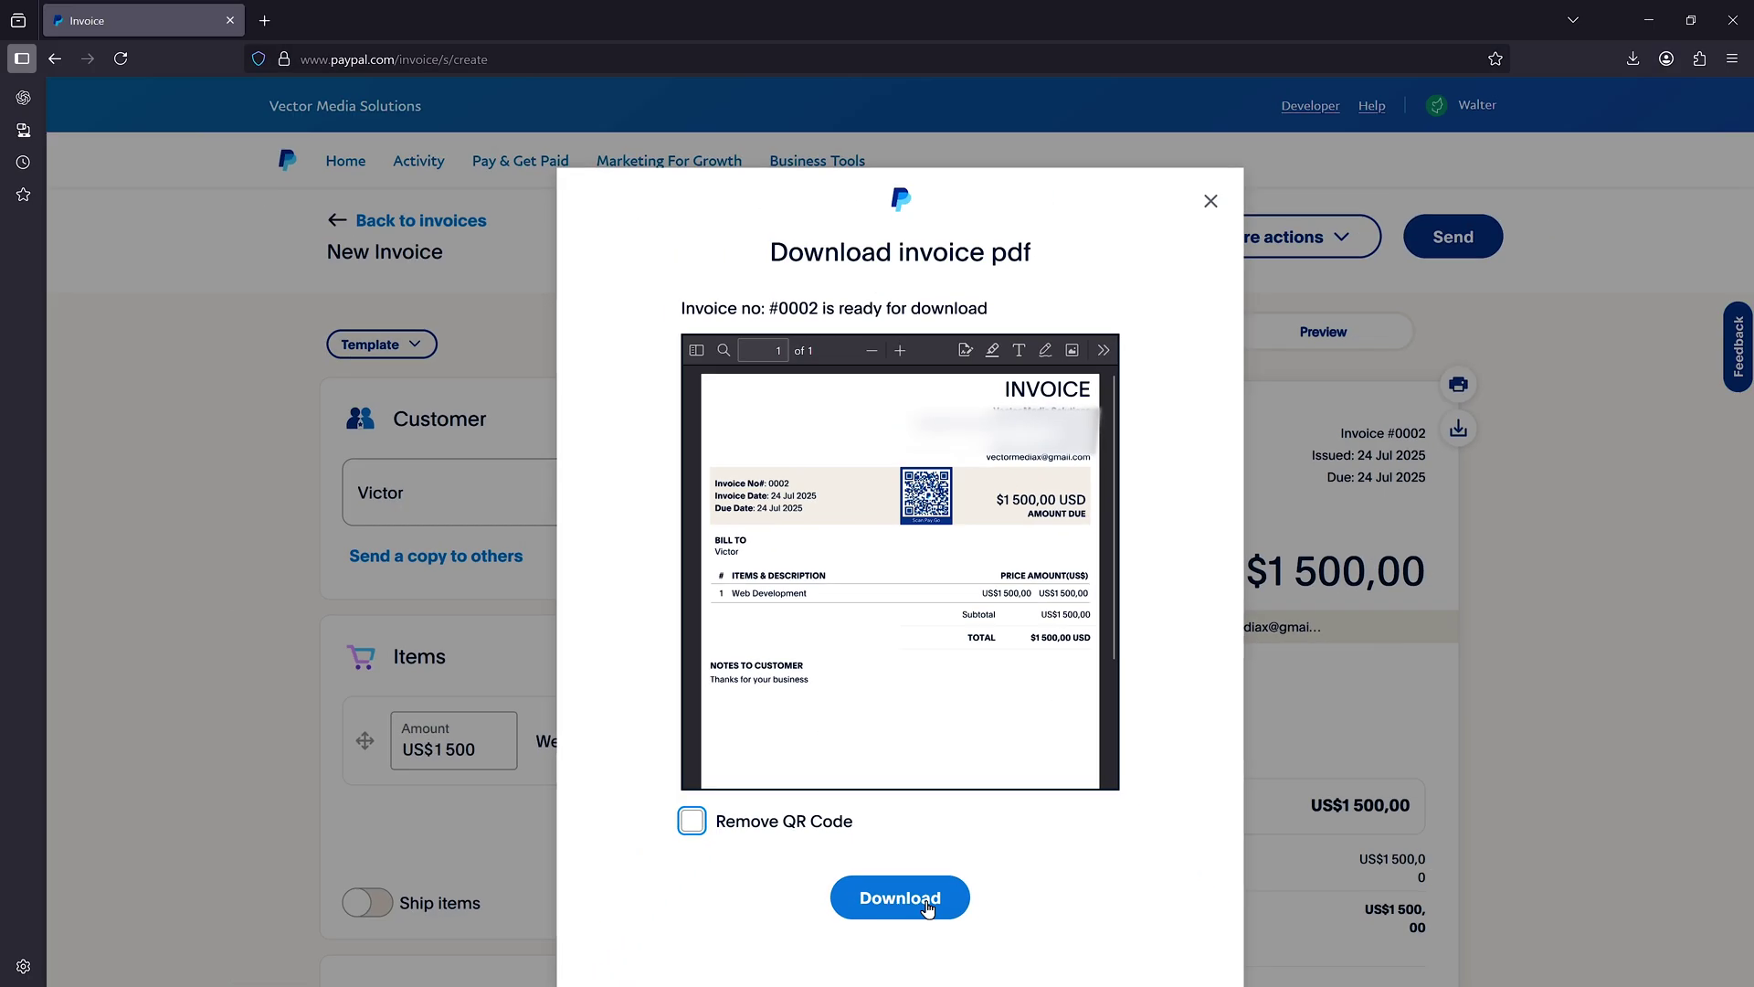
left_click(927, 905)
left_click(1213, 205)
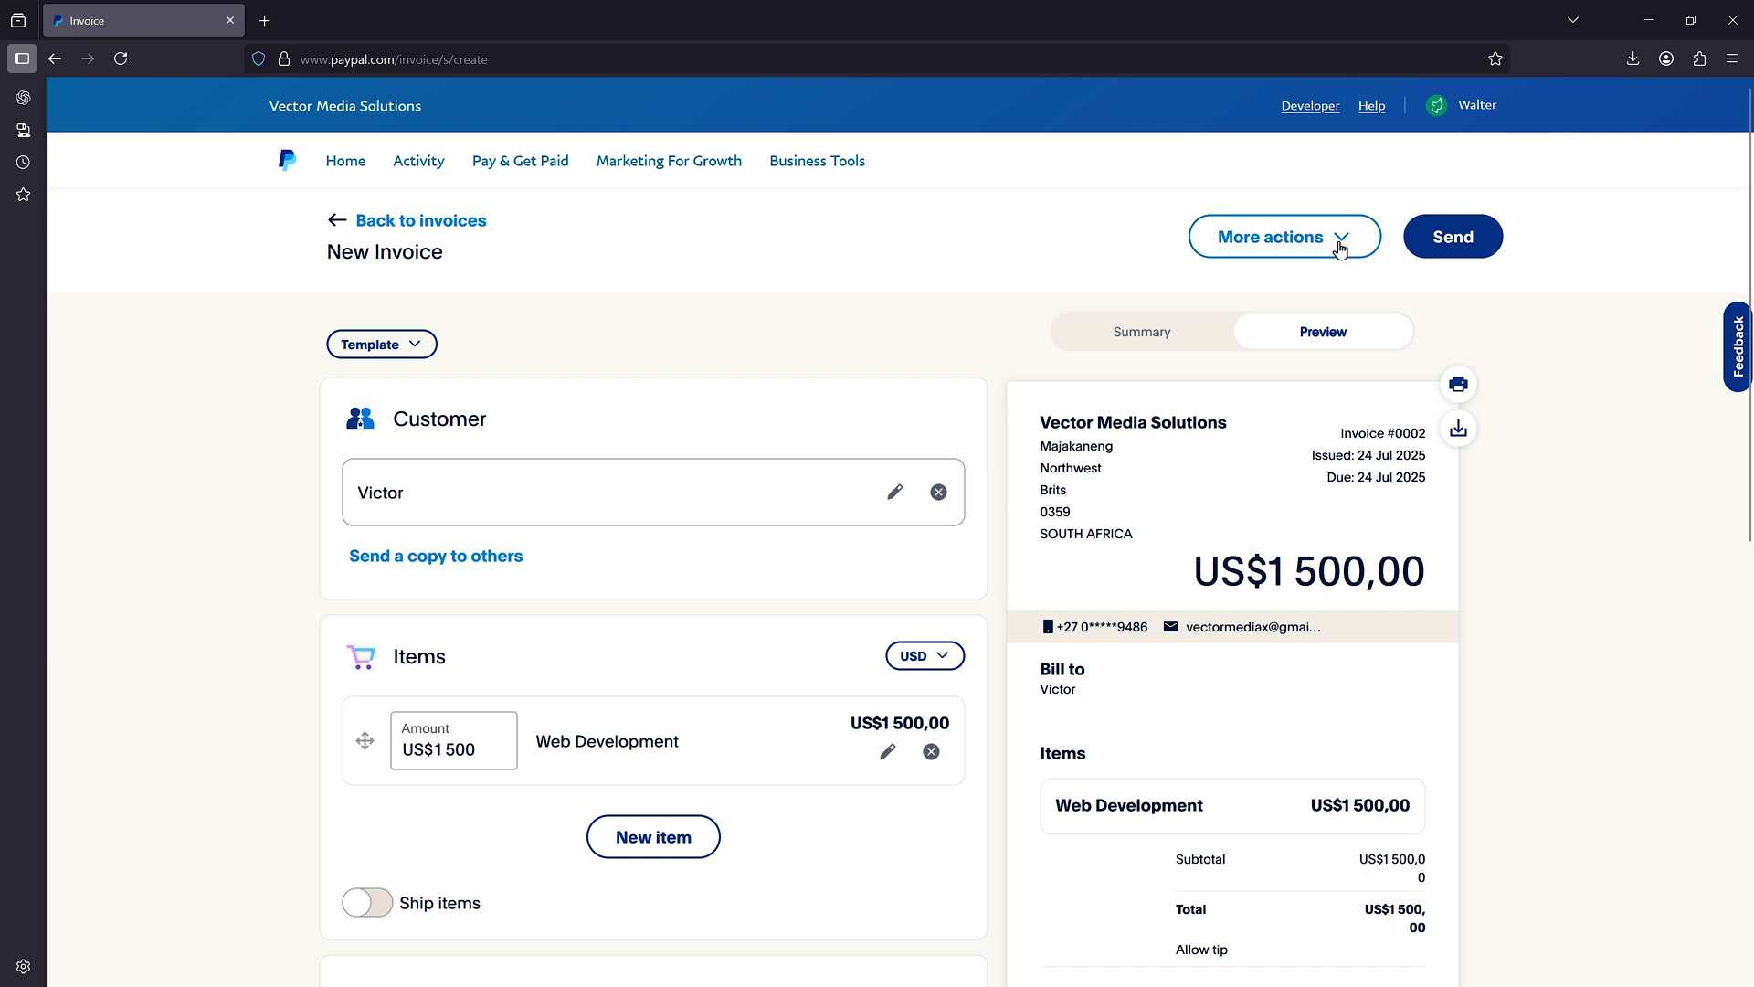
Copy invoice 0002's shareable link via More actions > Share link to invoice.
left_click(1340, 248)
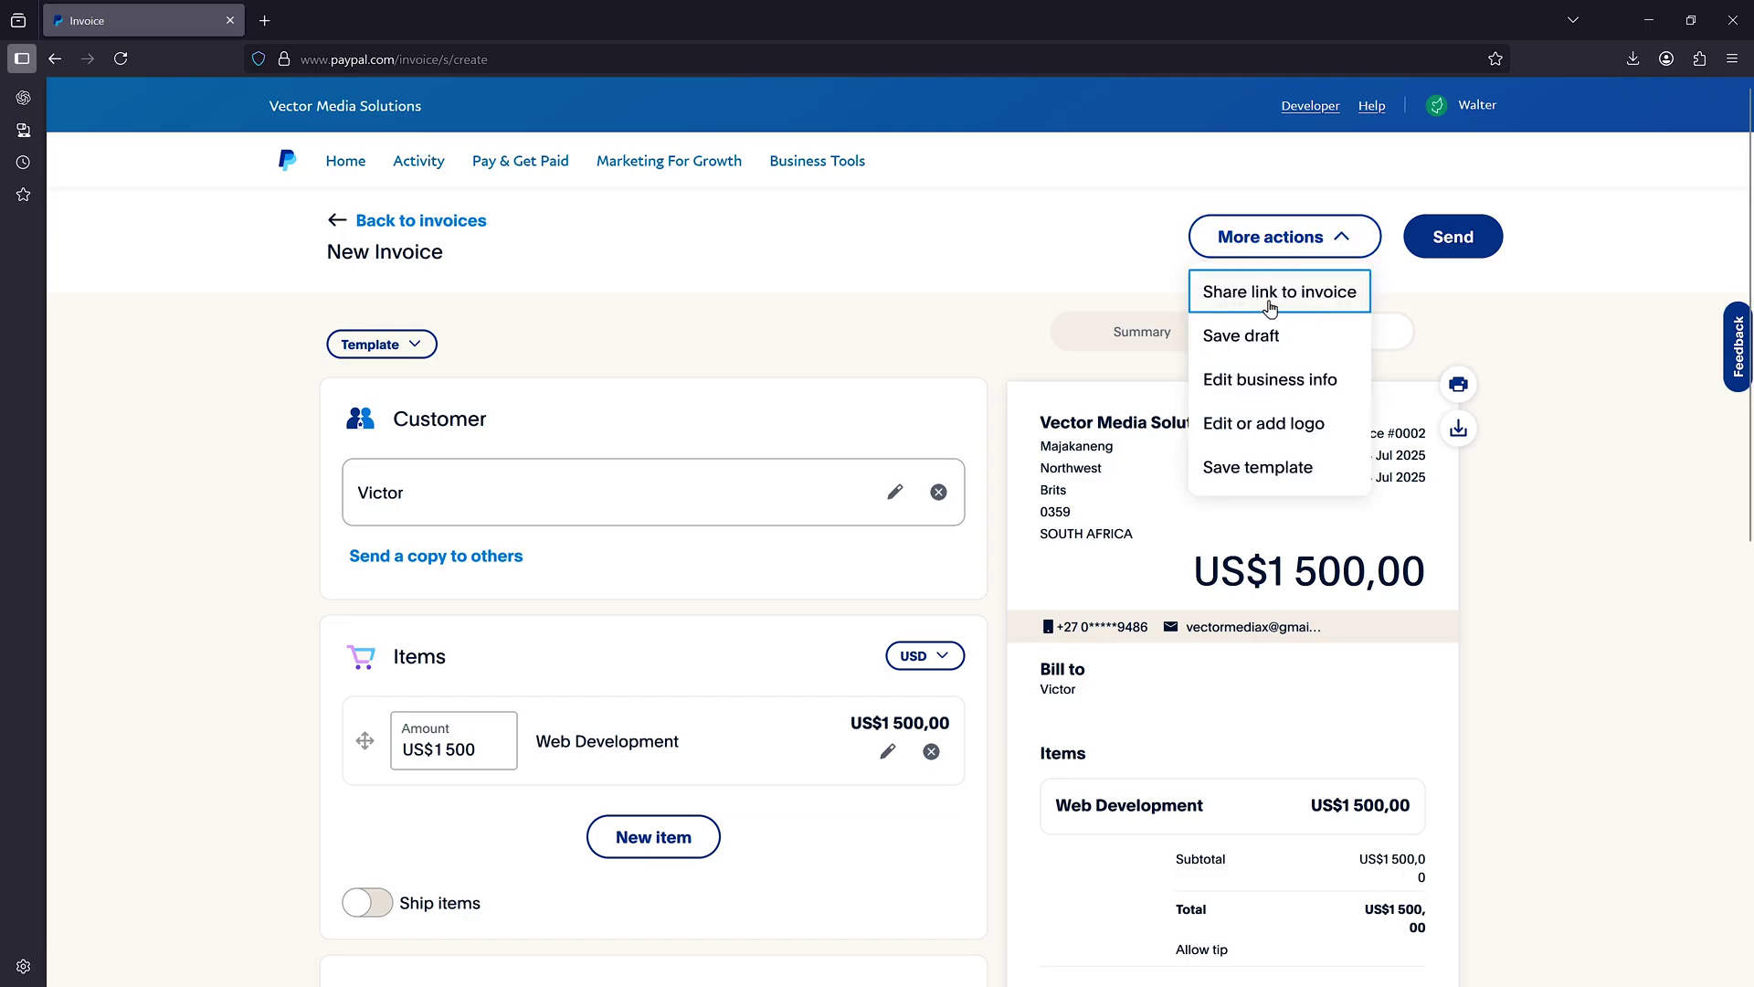
left_click(1272, 307)
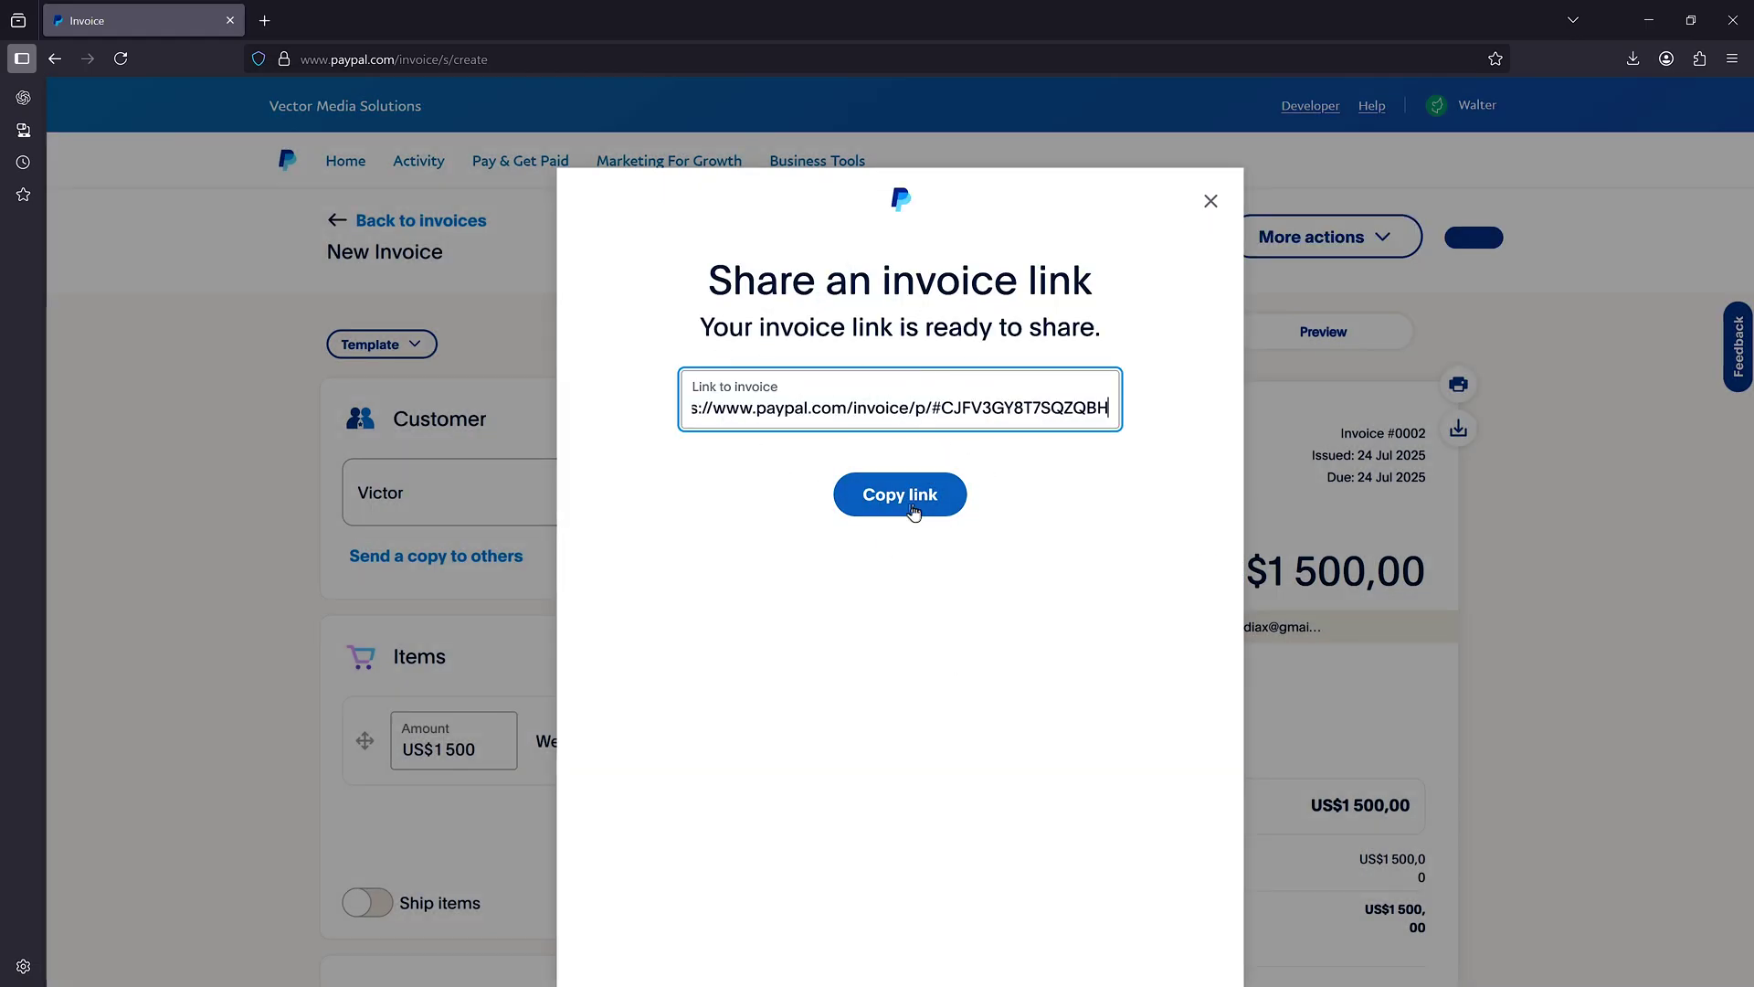
left_click(864, 493)
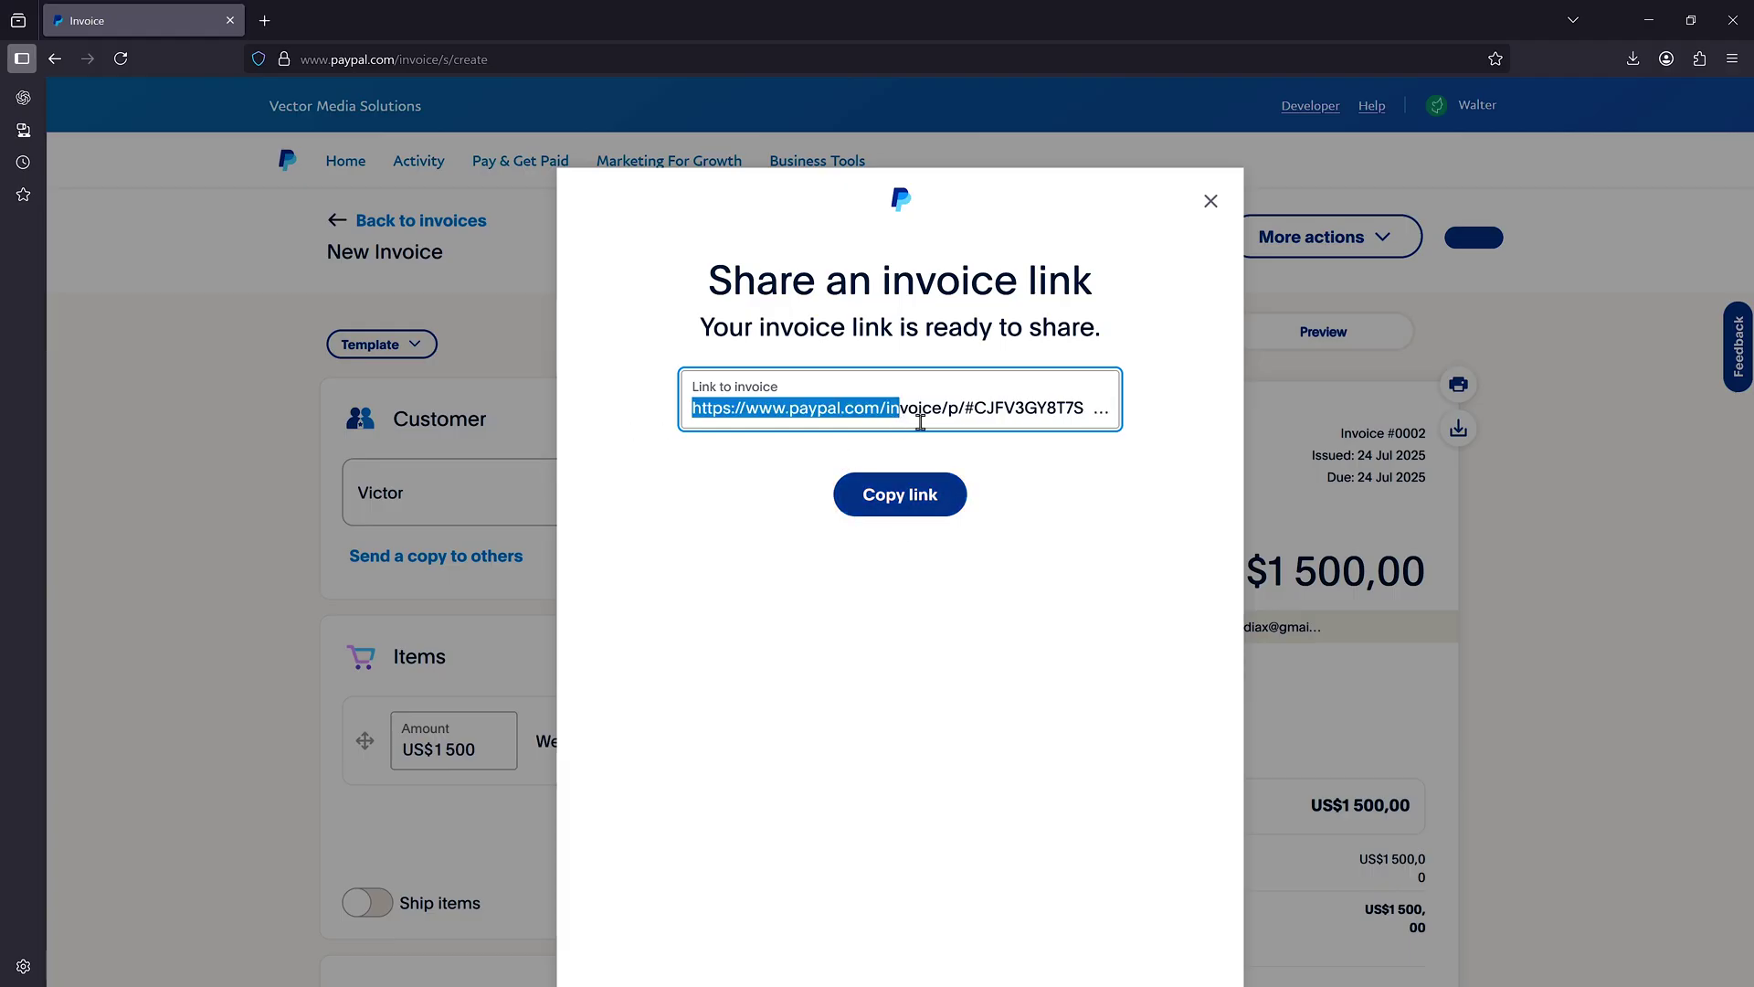
left_click(913, 502)
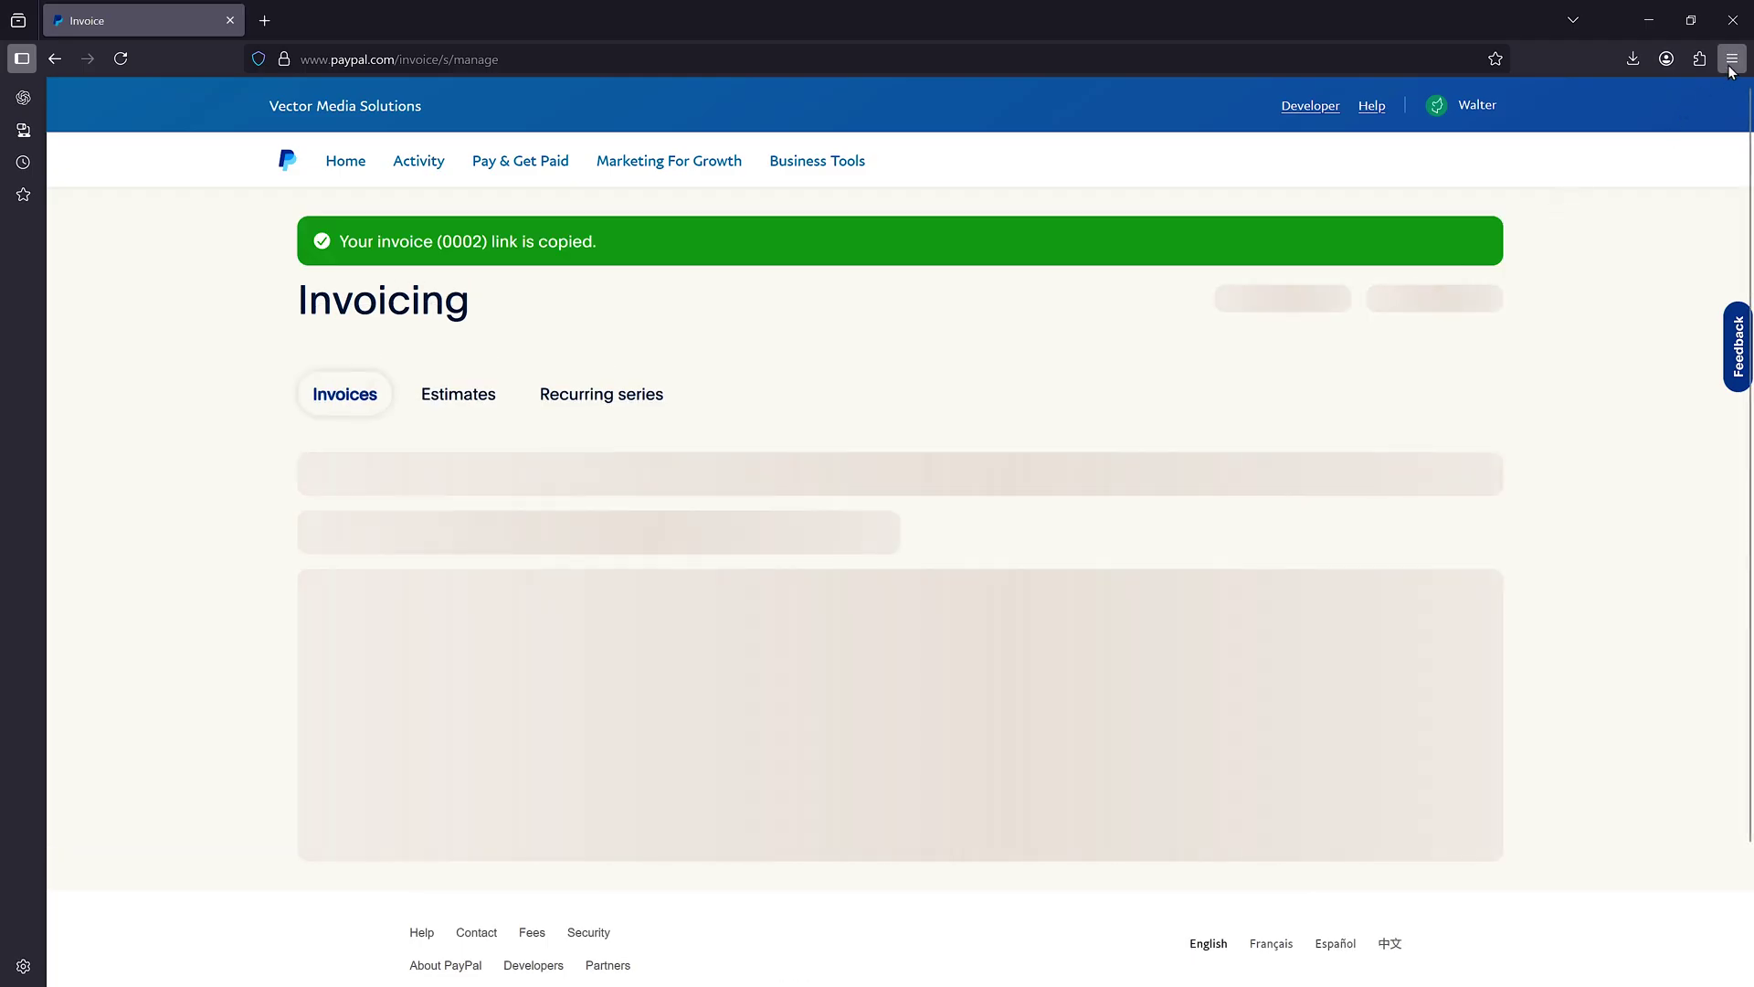
Open the copied invoice link in a Firefox private window and check the $1,500.00 customer view.
left_click(1732, 58)
left_click(1559, 188)
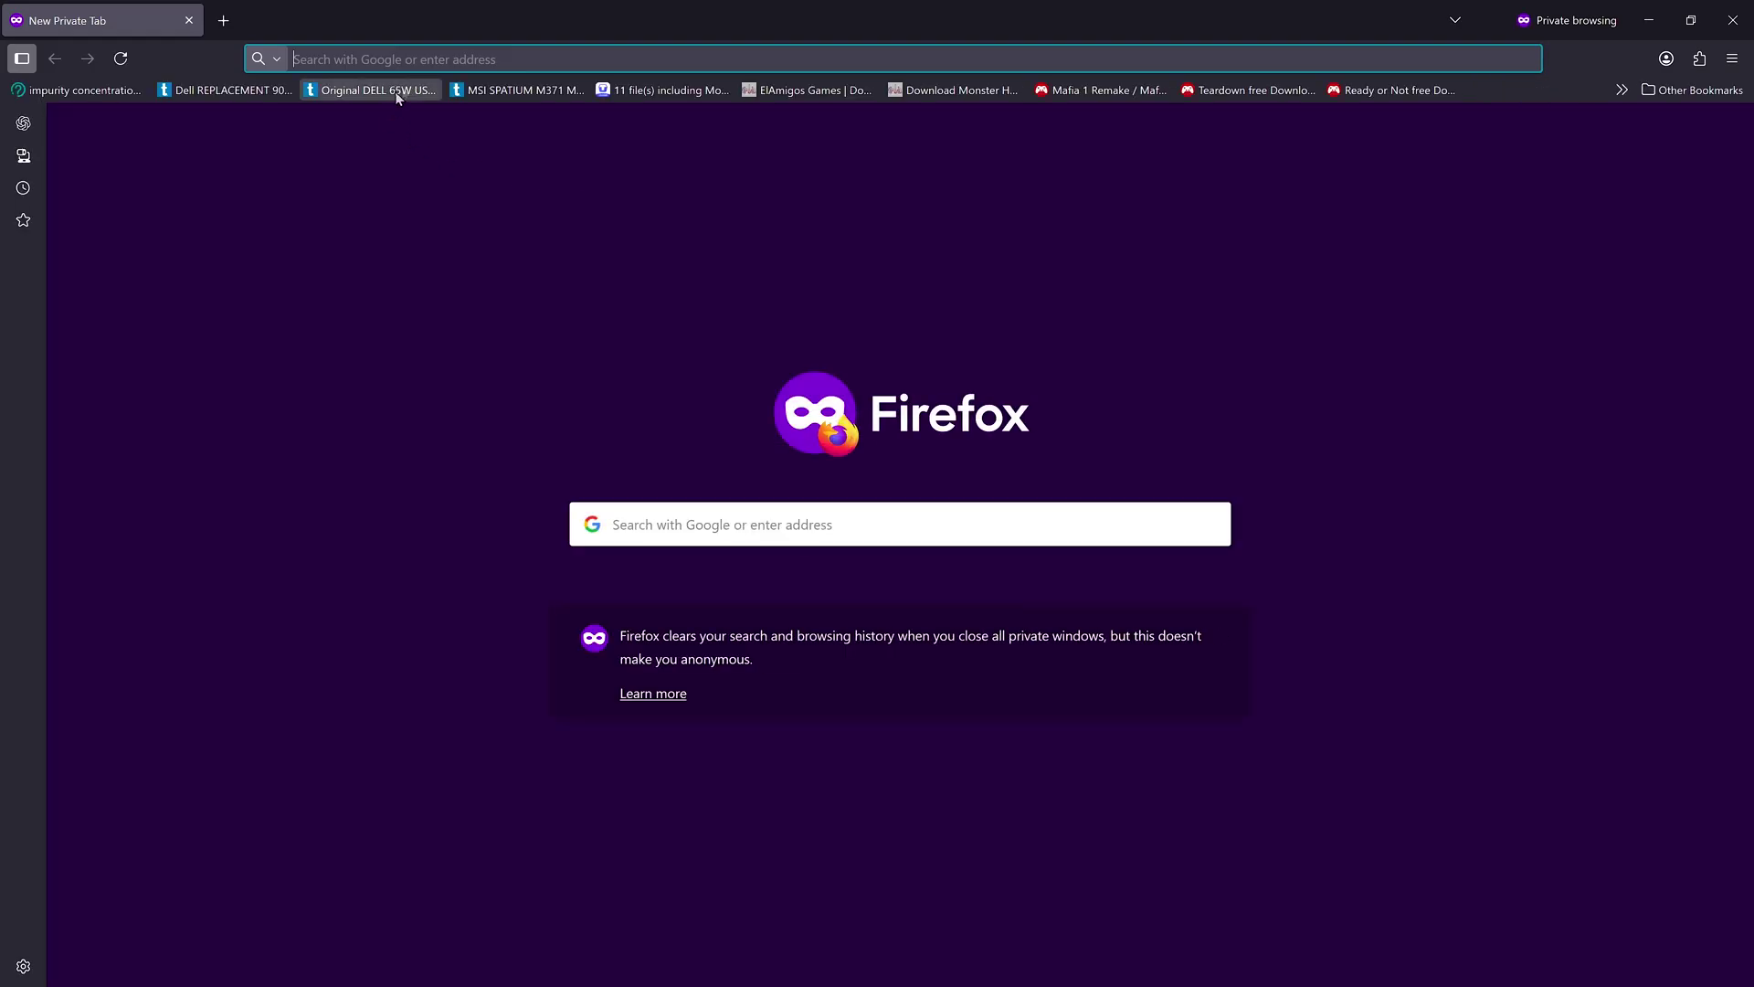
right_click(427, 61)
left_click(470, 233)
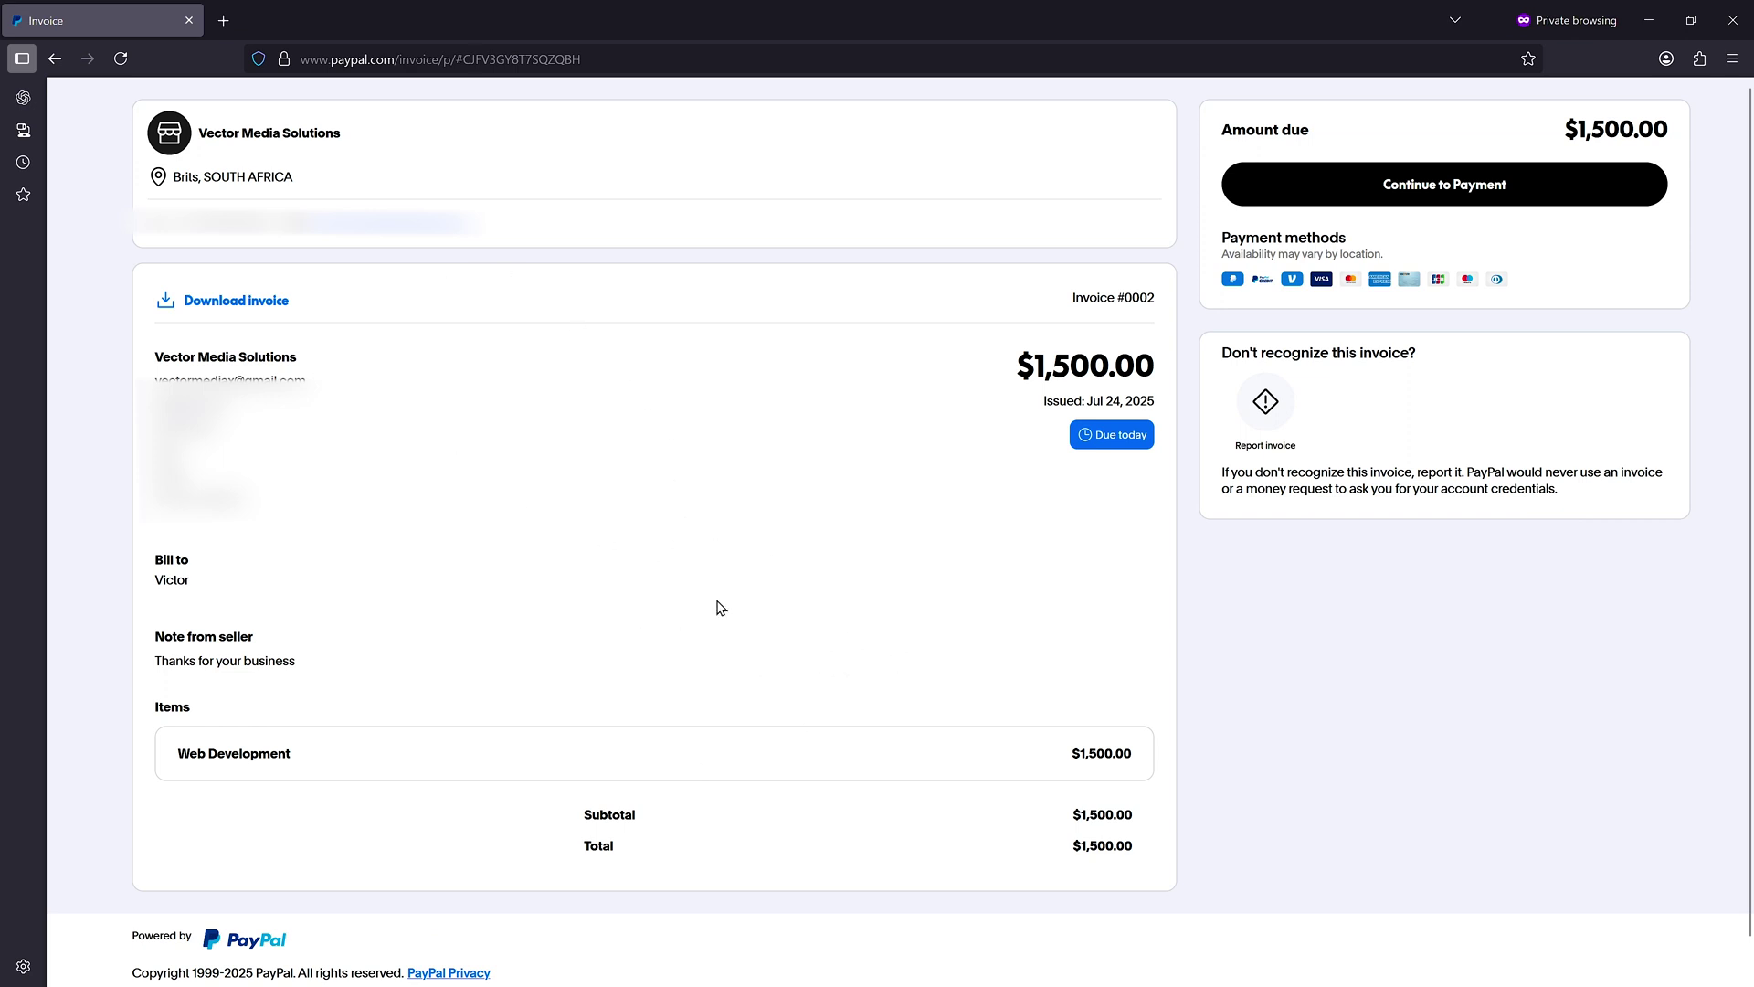
left_click_drag(1012, 369, 1172, 375)
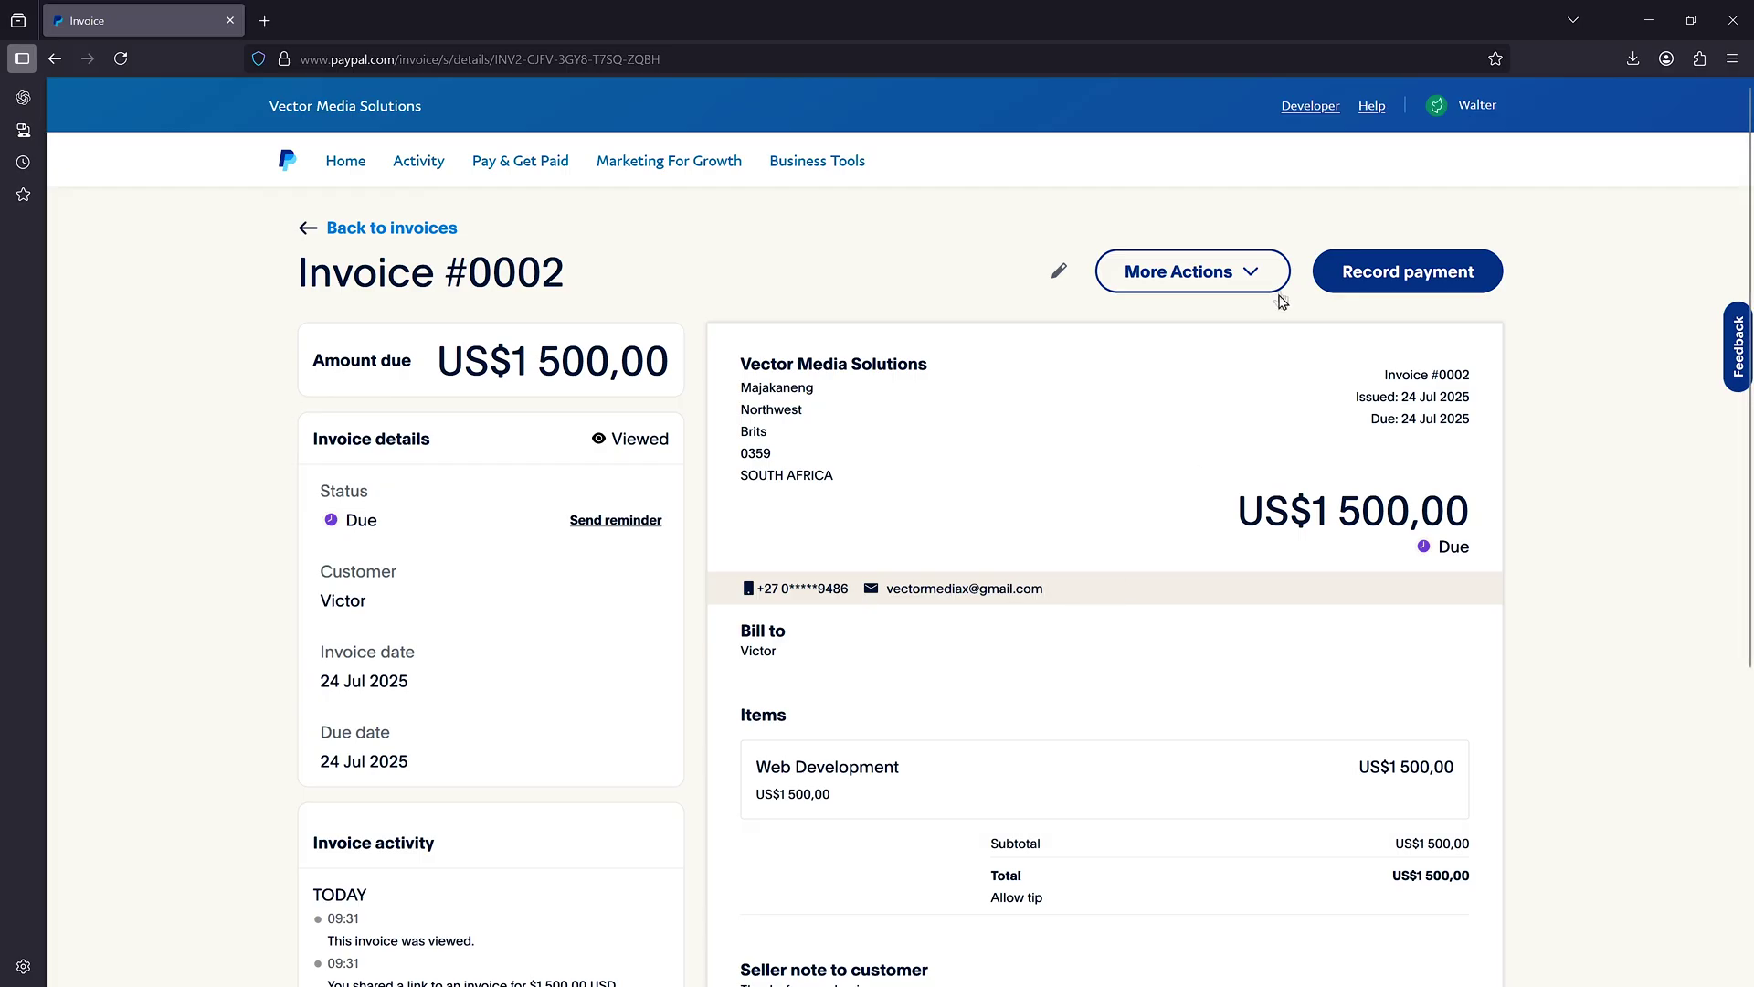
Open invoice #0002 in Edit Invoice and bring up its Business information panel.
left_click(1271, 285)
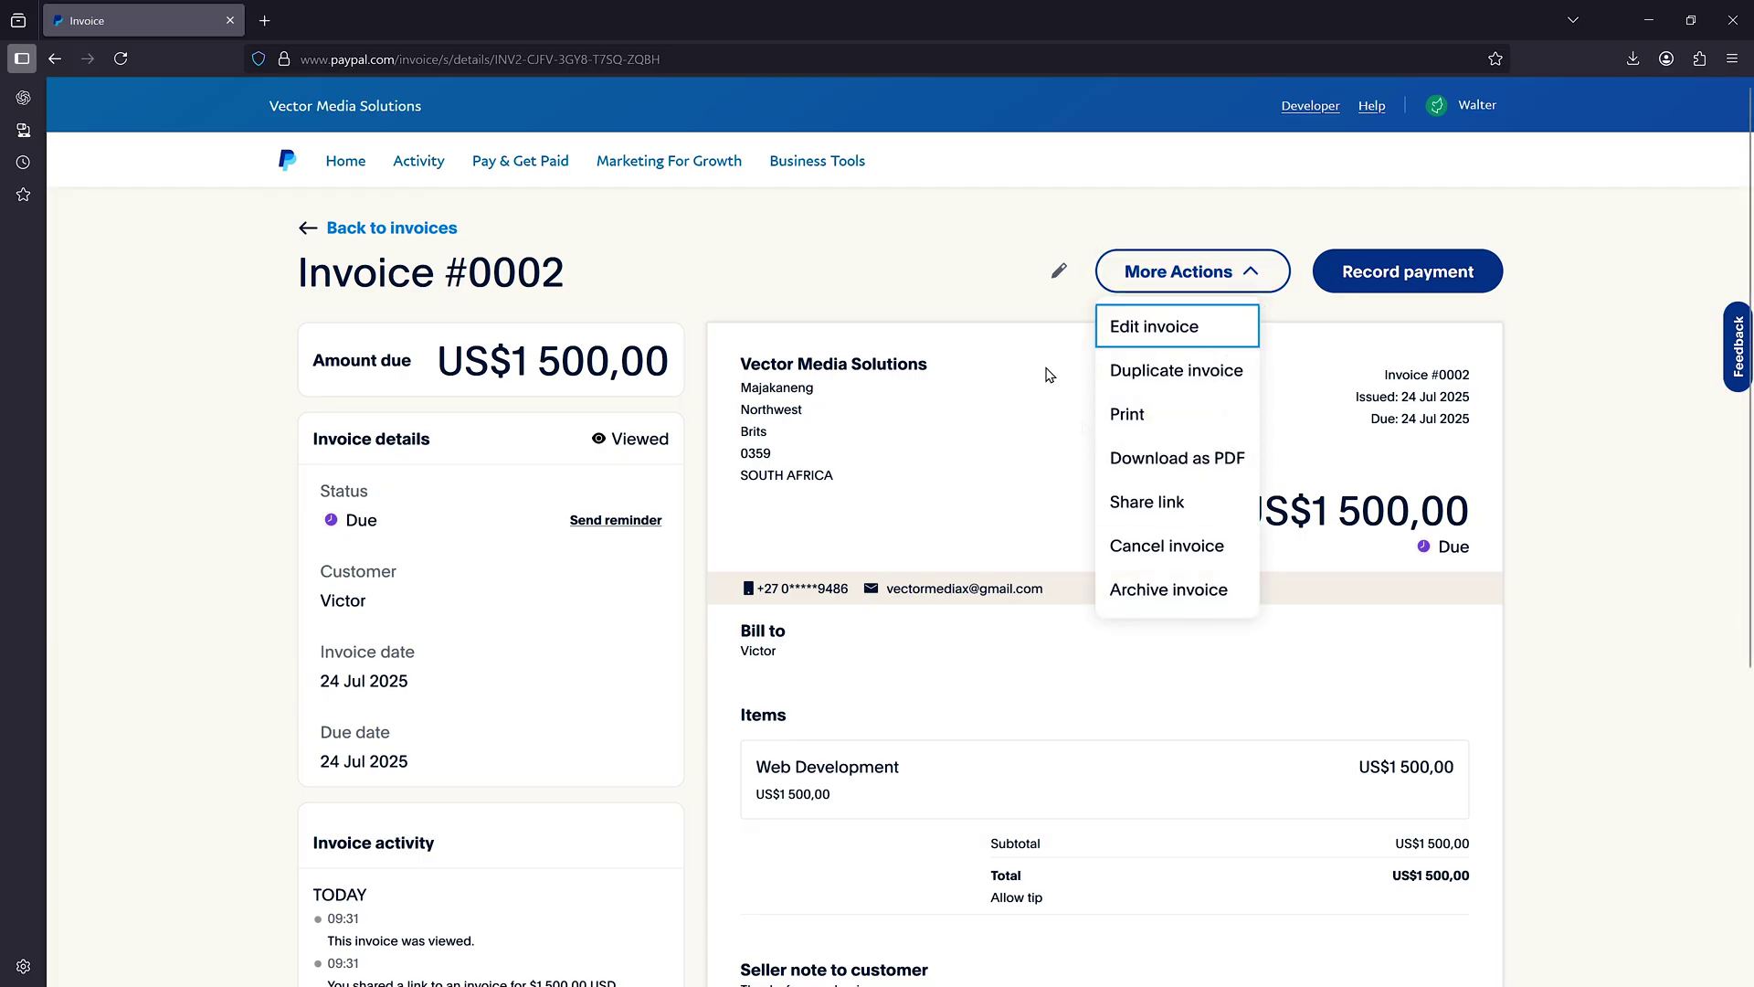
left_click(1157, 329)
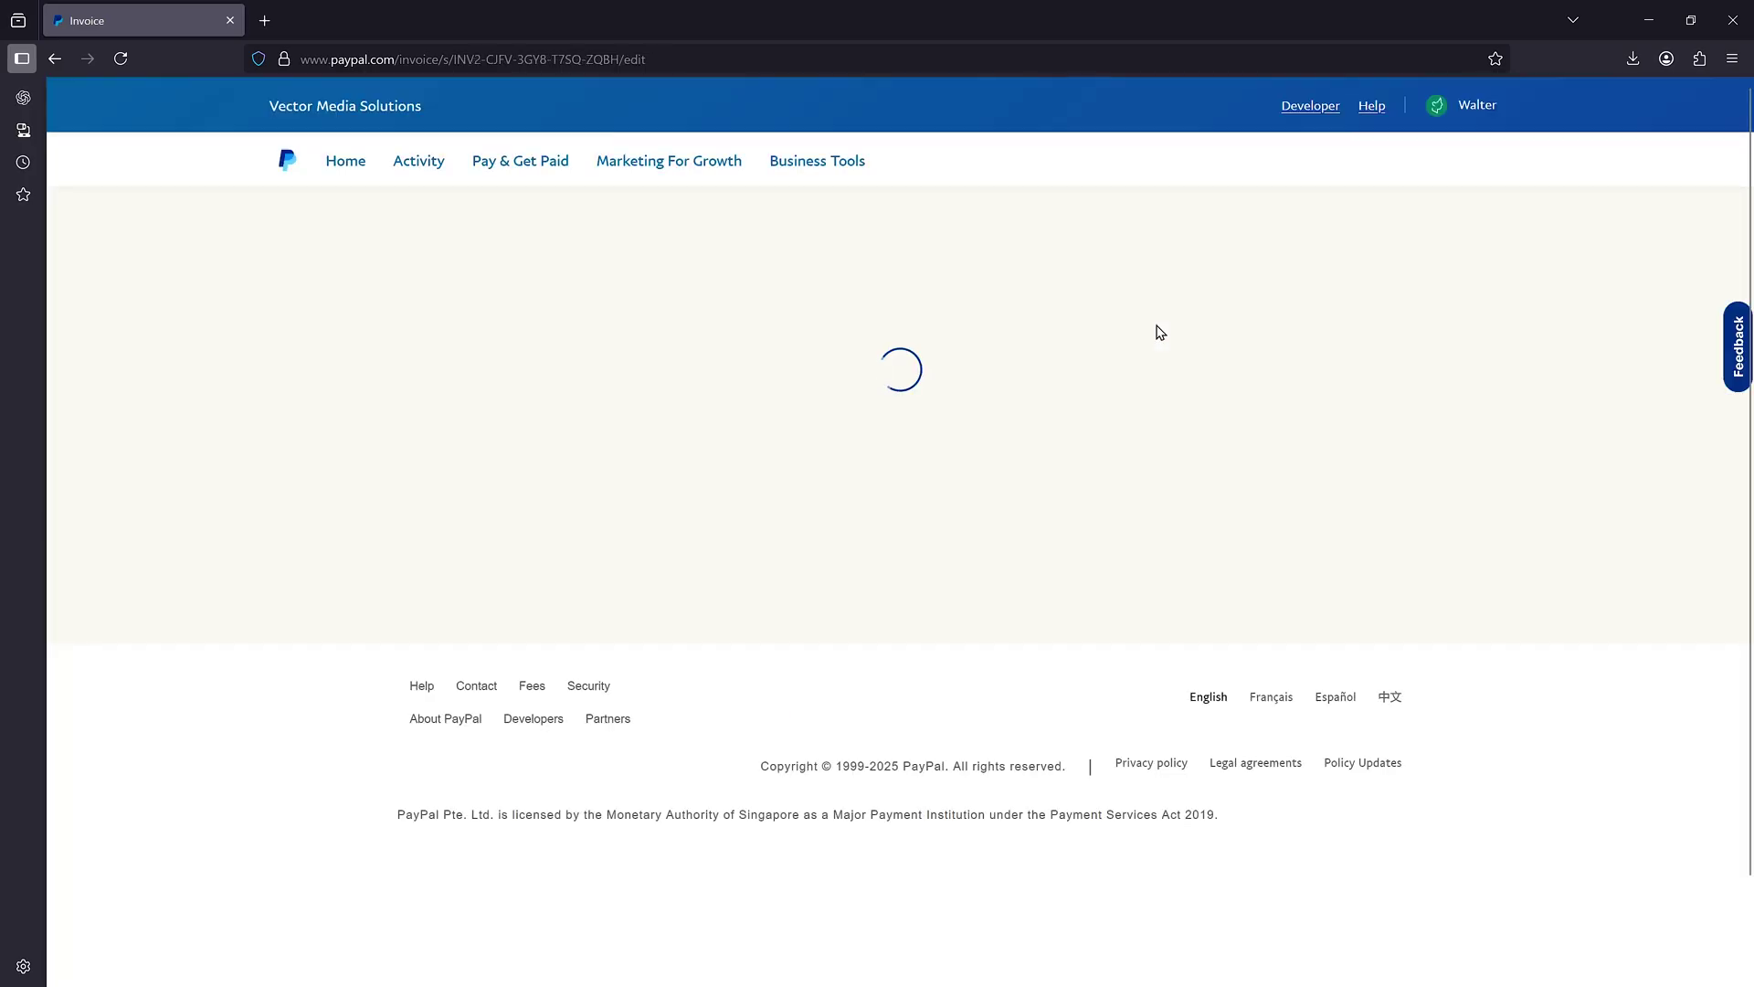
left_click(1287, 242)
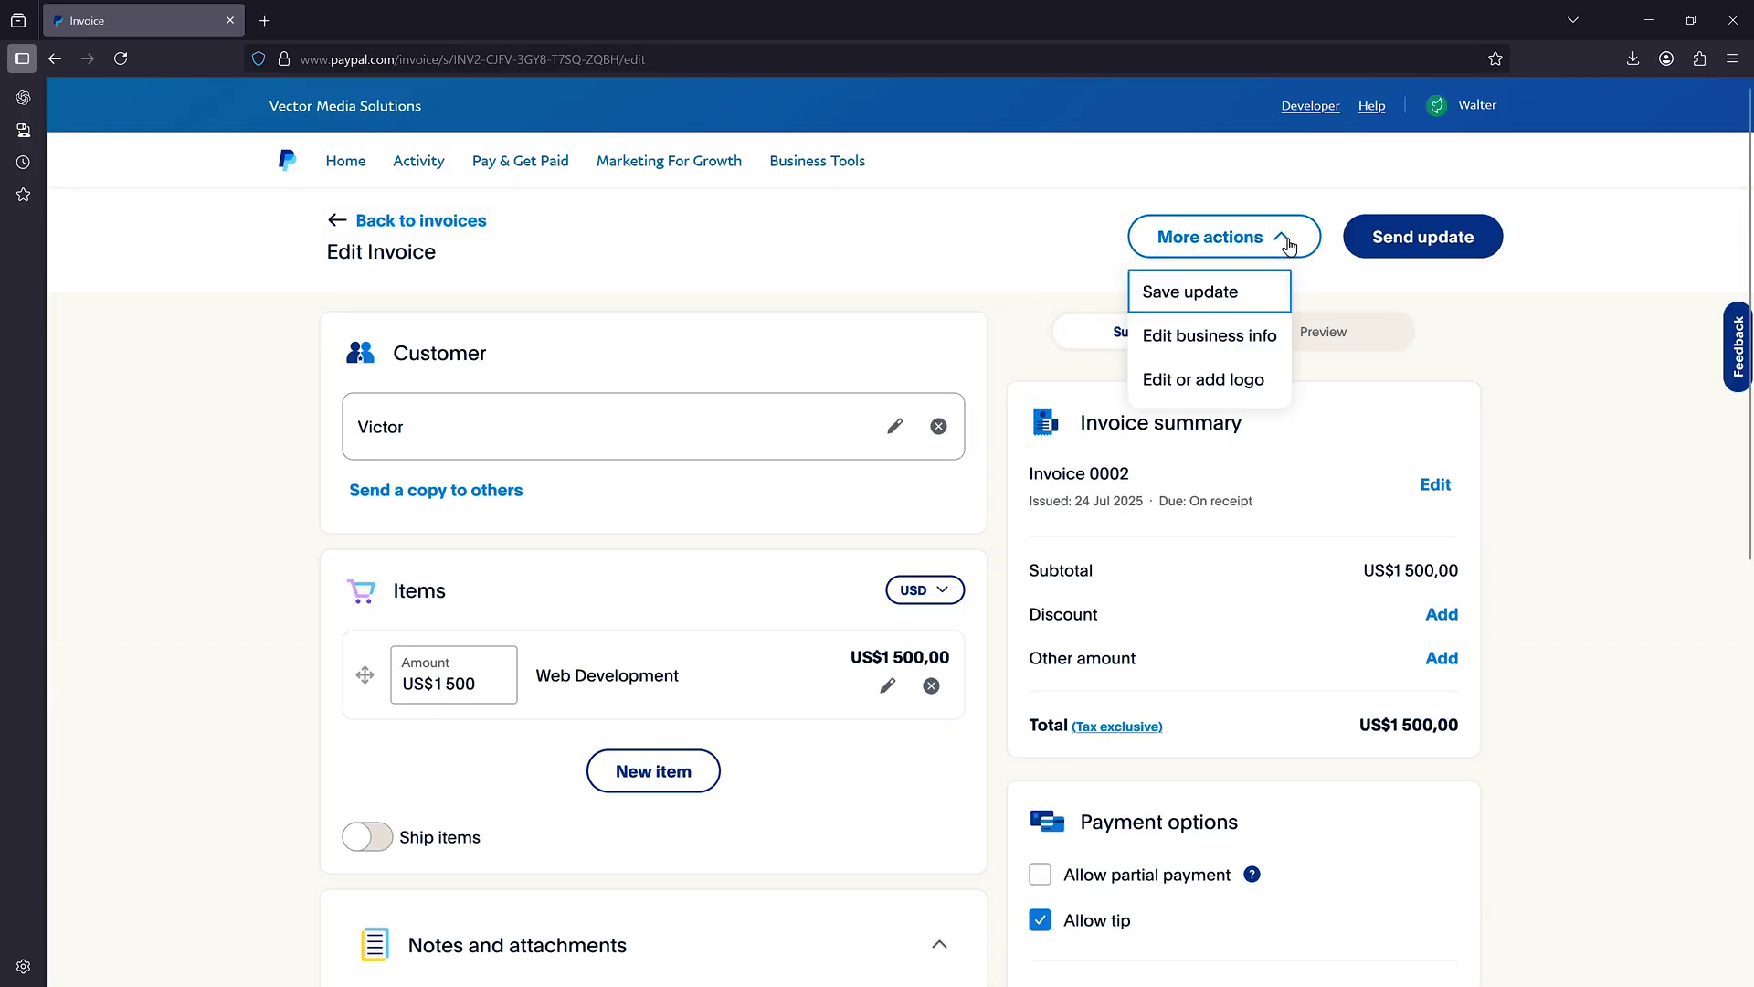
left_click(1208, 383)
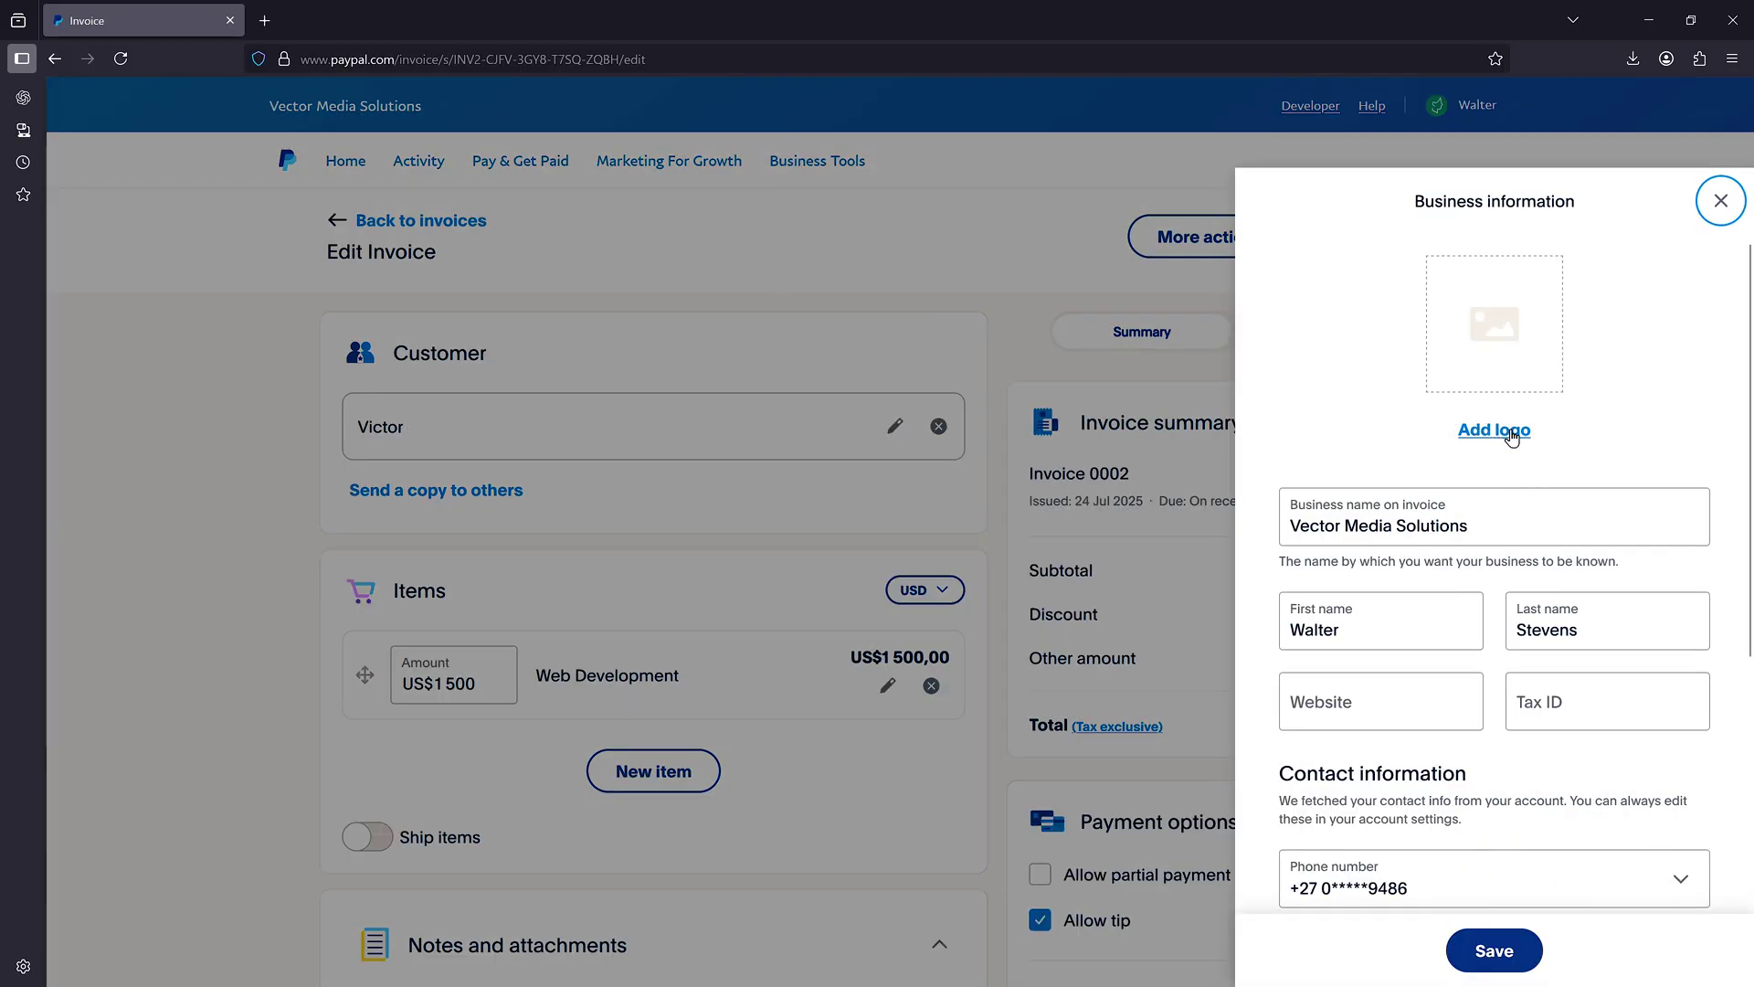